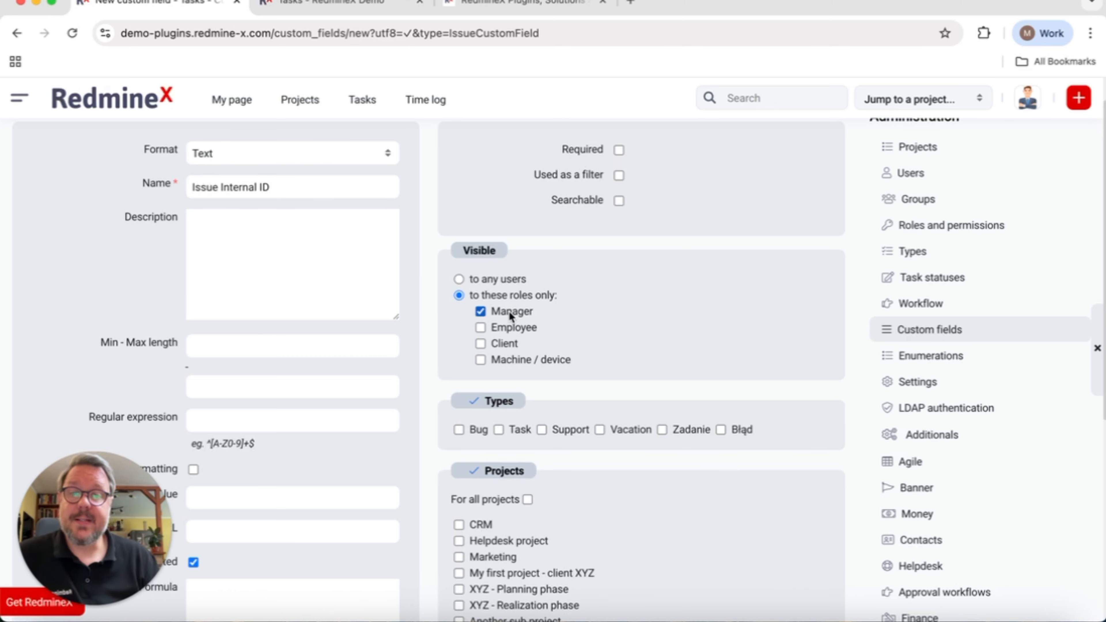
# Step: Make the Issue Internal ID custom field visible to any users
pyautogui.click(513, 328)
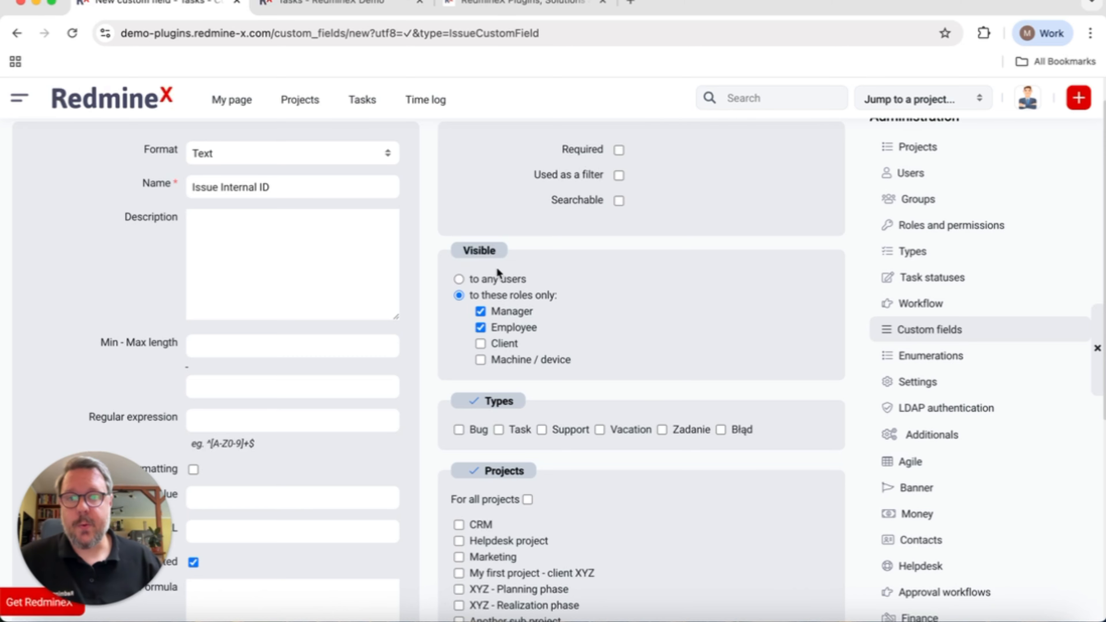
pyautogui.click(497, 279)
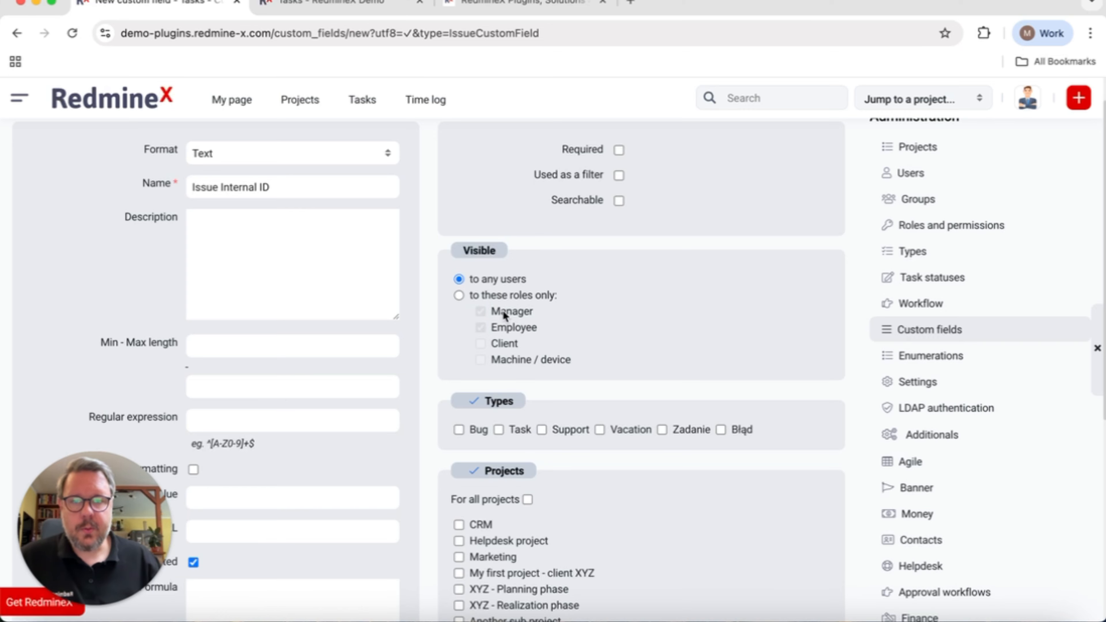
pyautogui.scroll(-3, 556, 291)
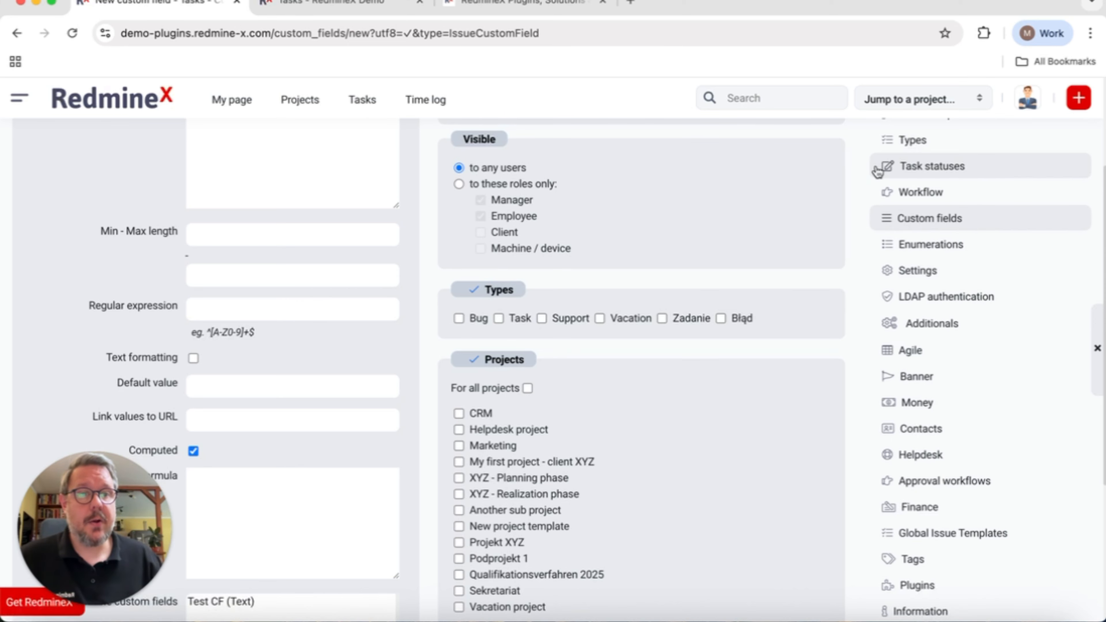
pyautogui.scroll(1, 928, 144)
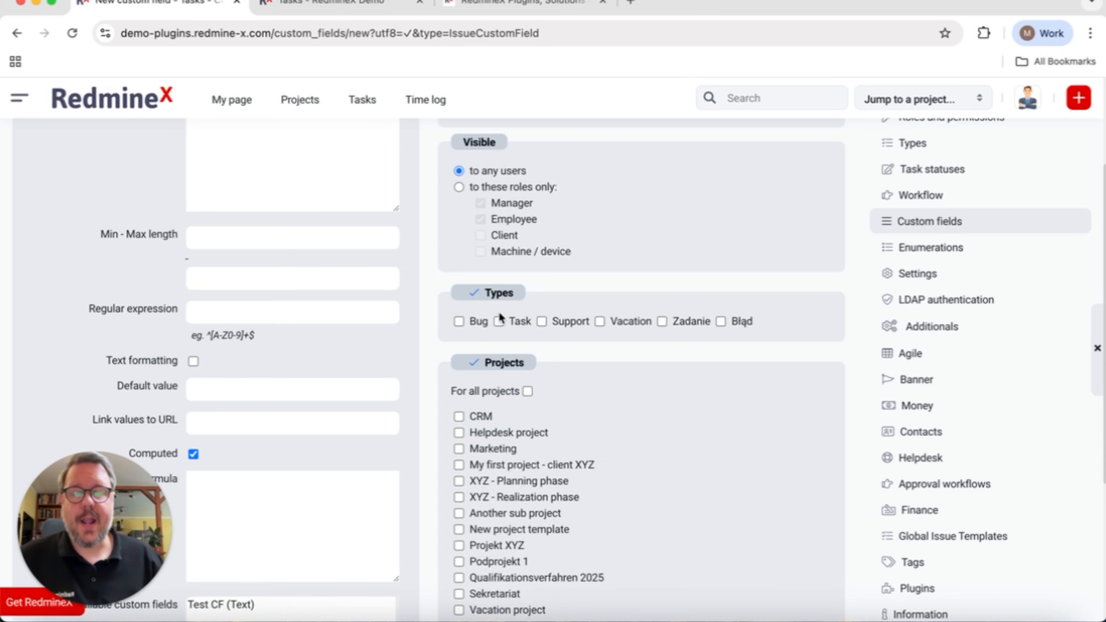
# Step: Open the first urgent "New task" in the task list for editing, switch its type to Task and examine the form's fields
pyautogui.click(288, 4)
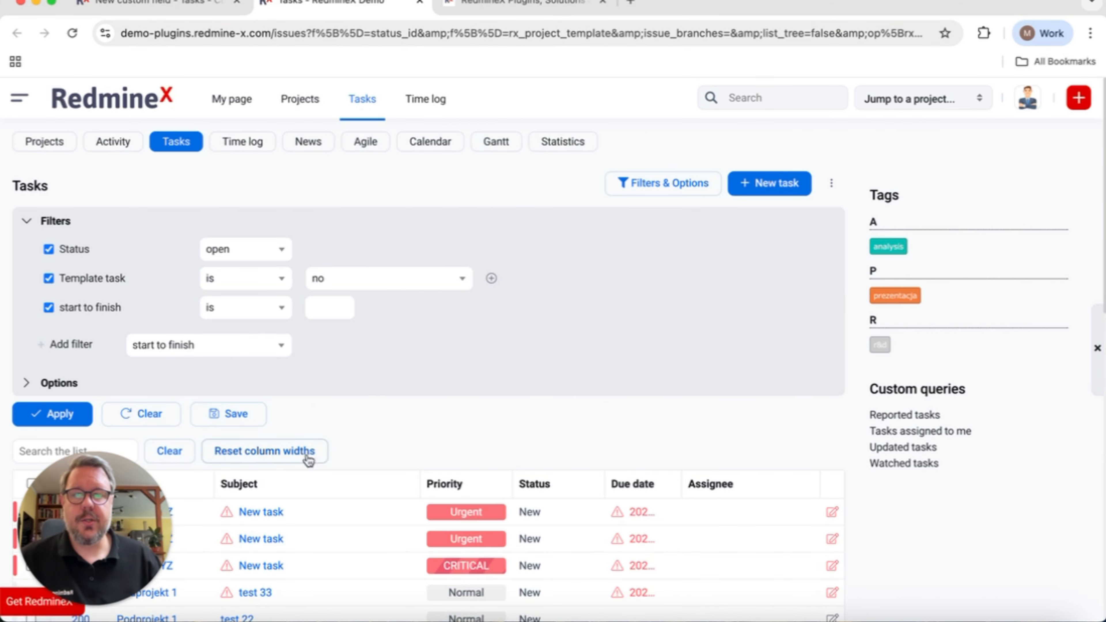
pyautogui.click(261, 513)
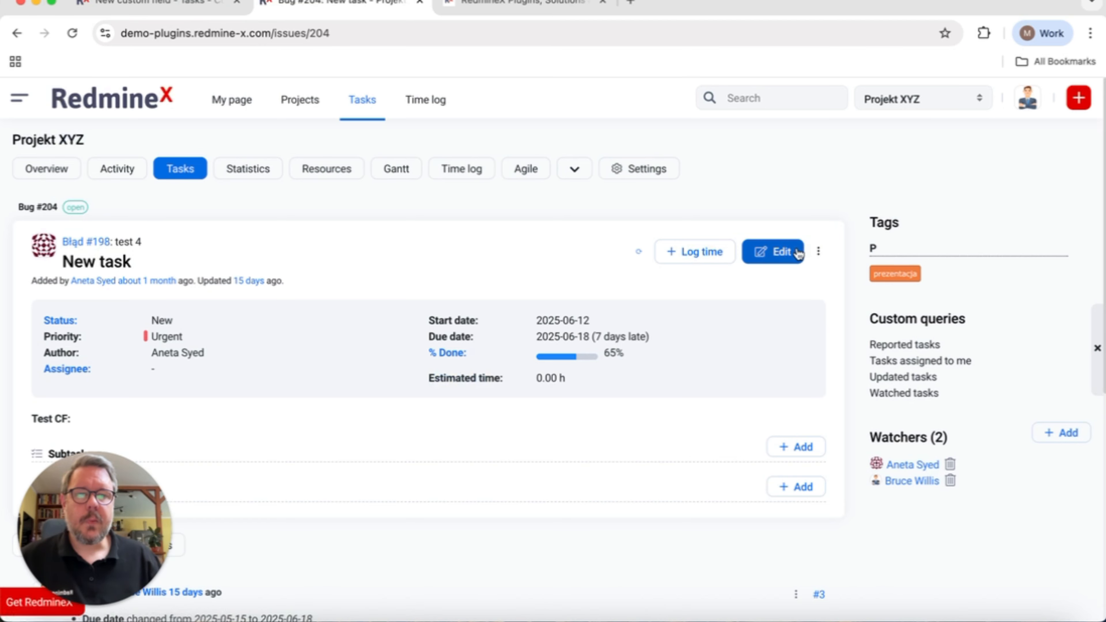
pyautogui.click(780, 251)
pyautogui.click(566, 225)
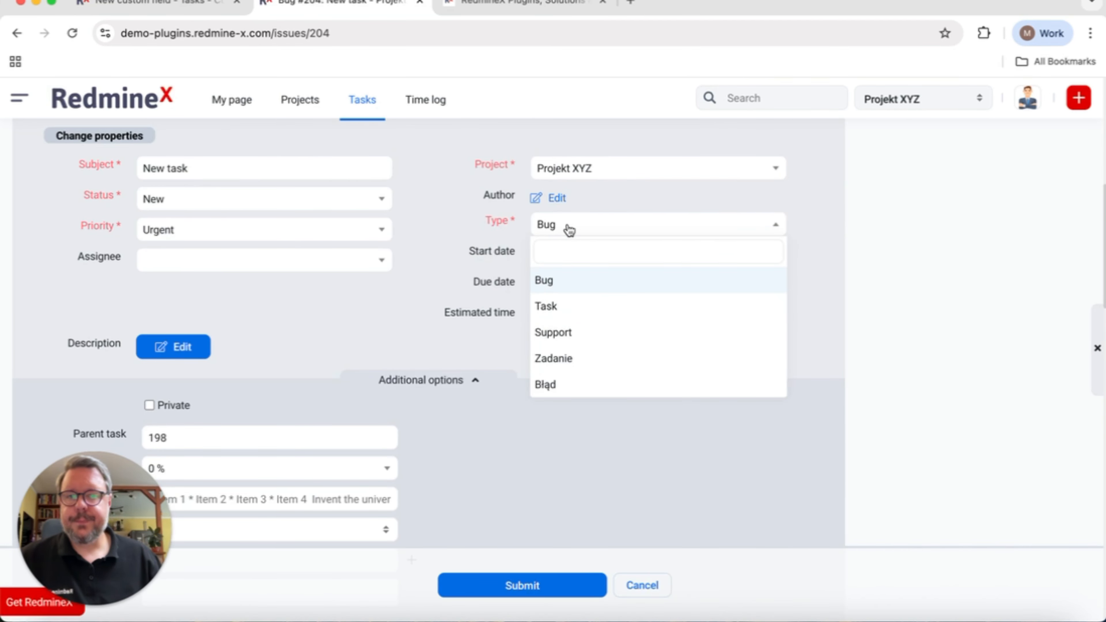
pyautogui.click(563, 307)
pyautogui.scroll(-5, 404, 418)
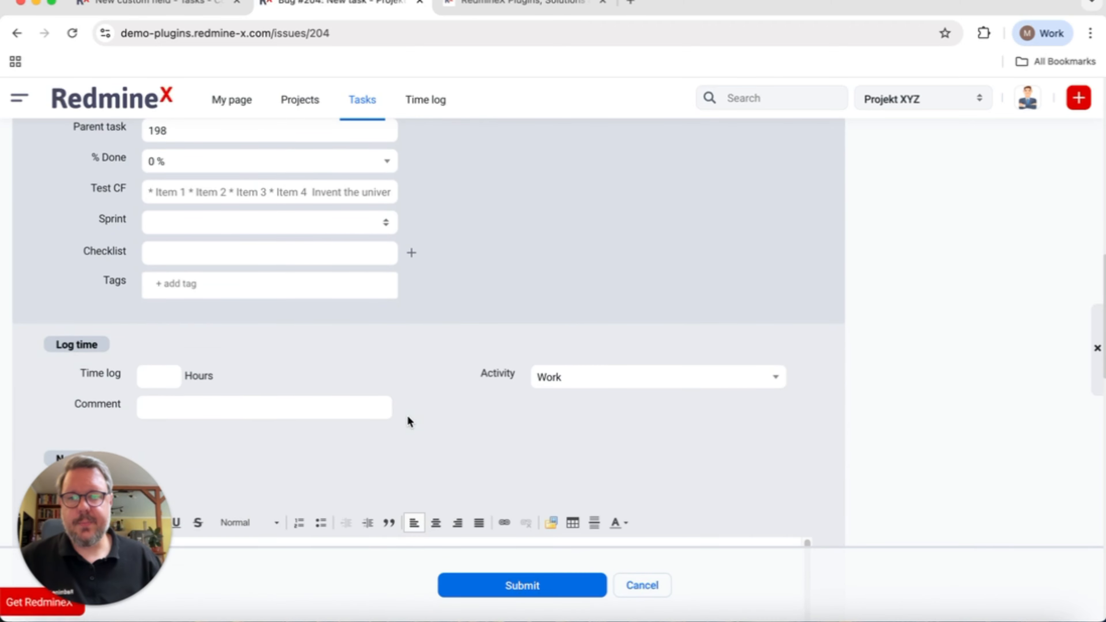
pyautogui.scroll(3, 465, 311)
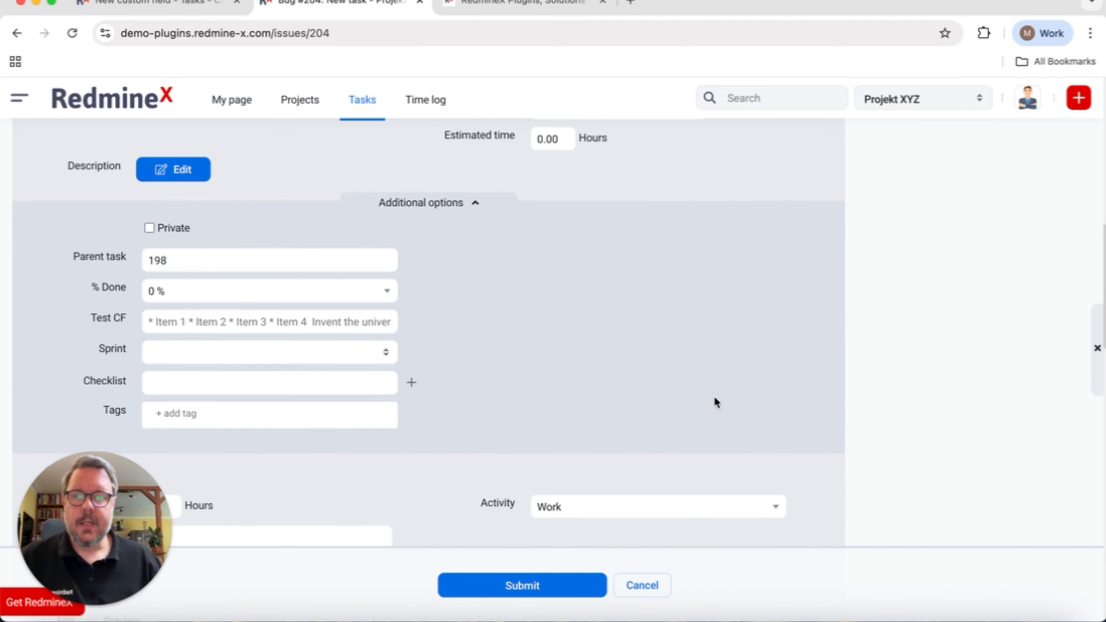
pyautogui.scroll(2, 477, 328)
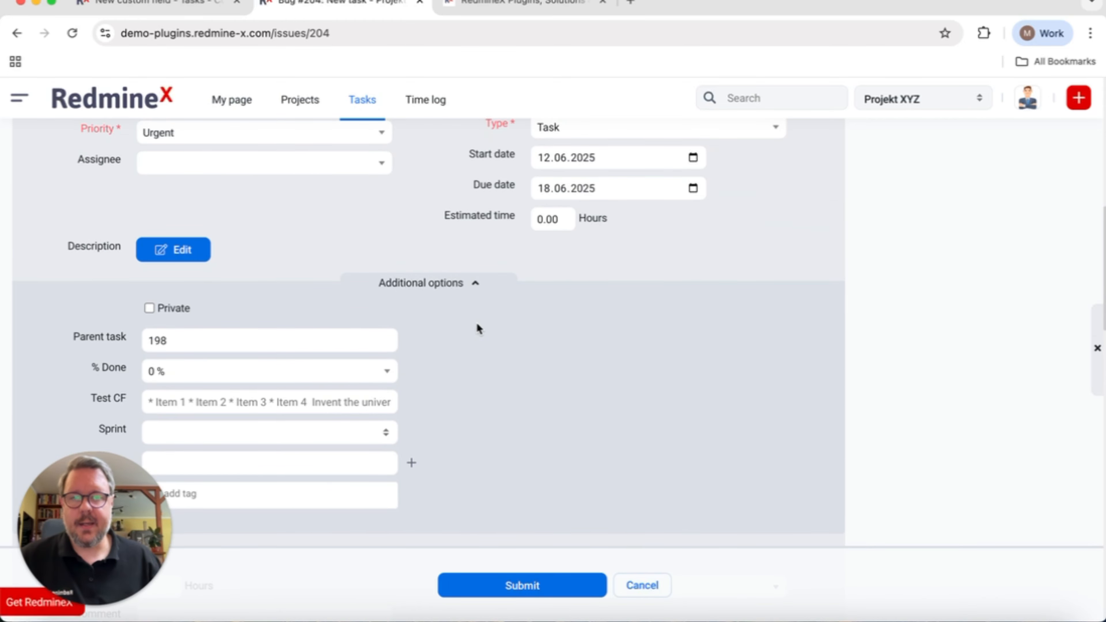
# Step: Return to the new custom field form and enable the field for the Task type
pyautogui.click(141, 6)
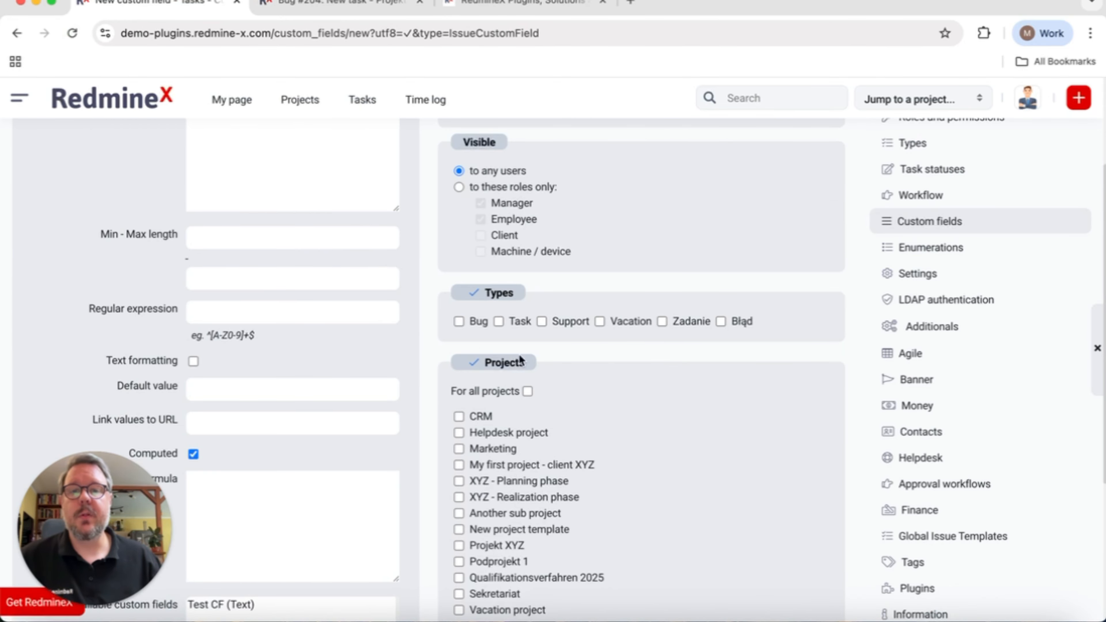
pyautogui.scroll(-1, 570, 421)
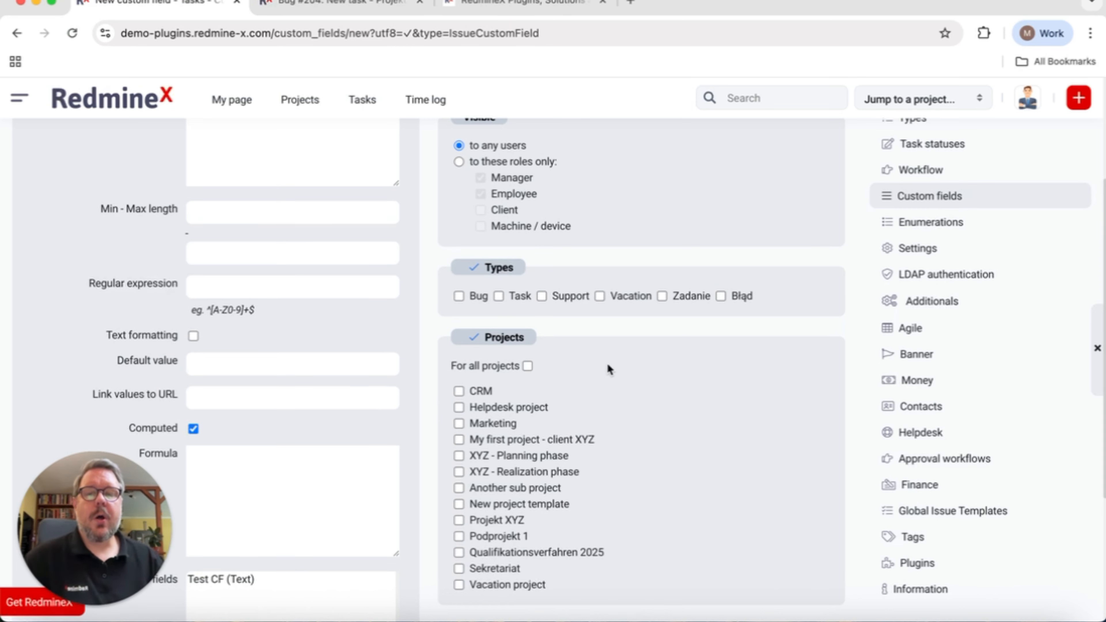
pyautogui.click(514, 292)
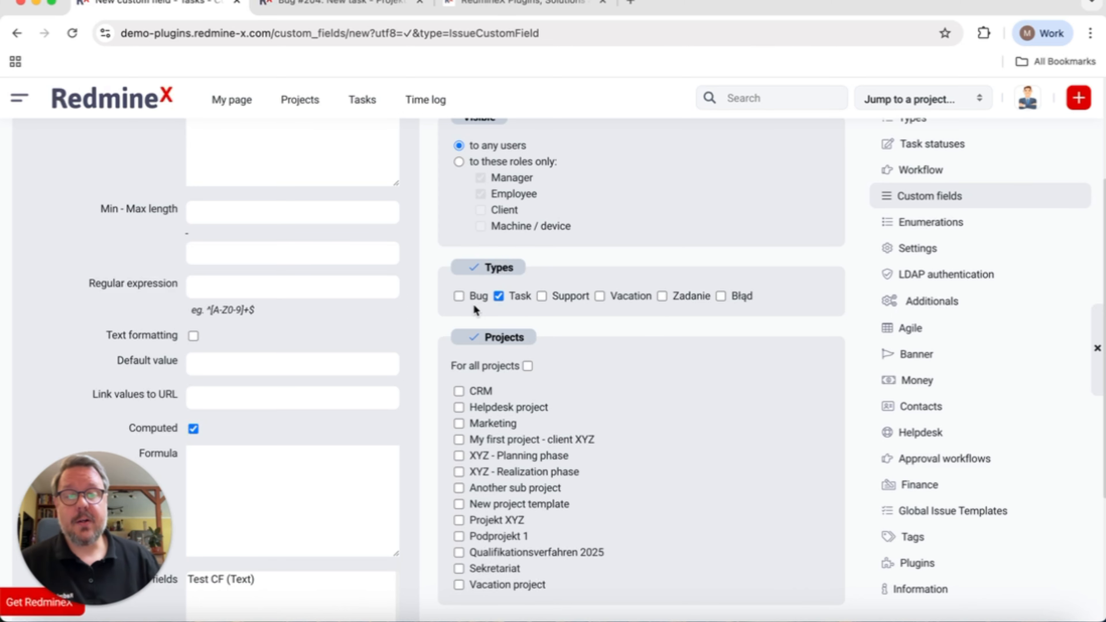
# Step: Make the custom field available for all projects and save it
pyautogui.scroll(-3, 483, 305)
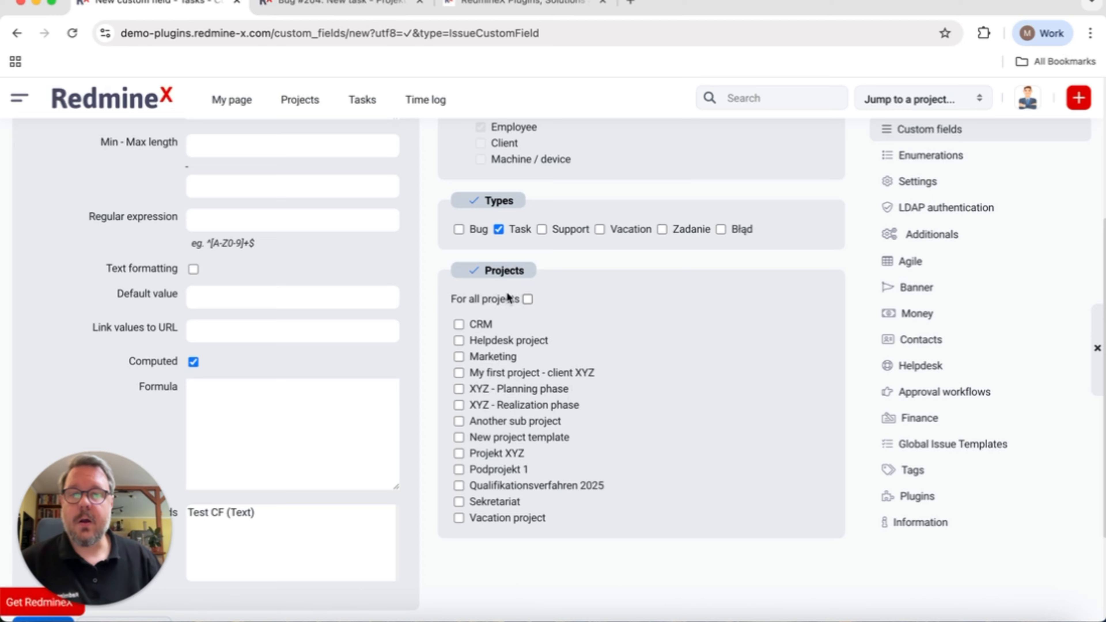
pyautogui.click(527, 299)
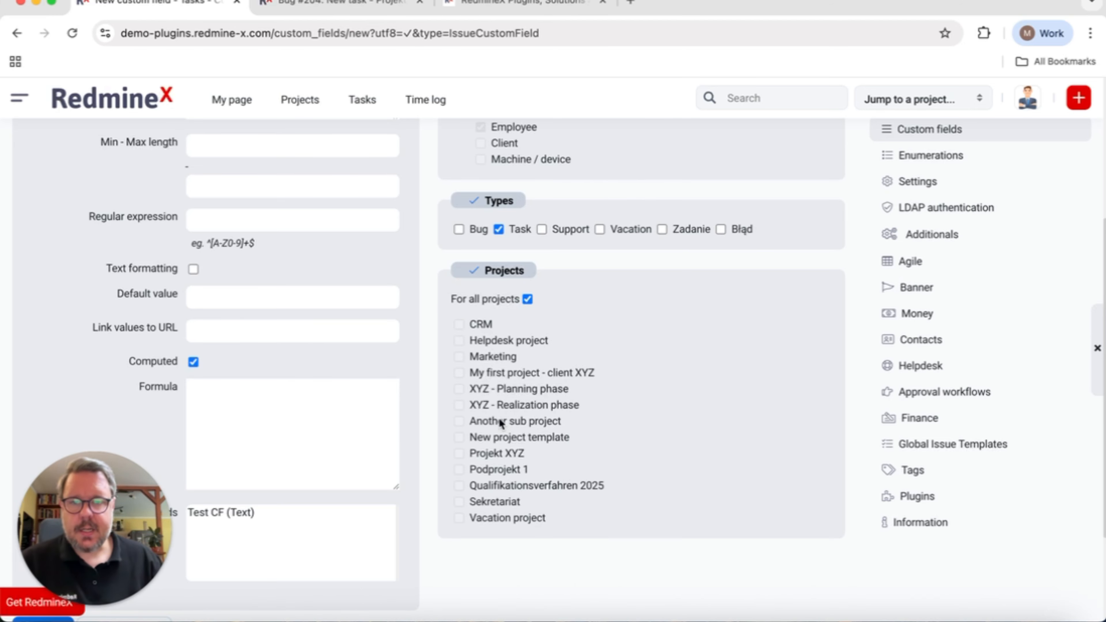
pyautogui.scroll(-3, 499, 417)
pyautogui.click(30, 488)
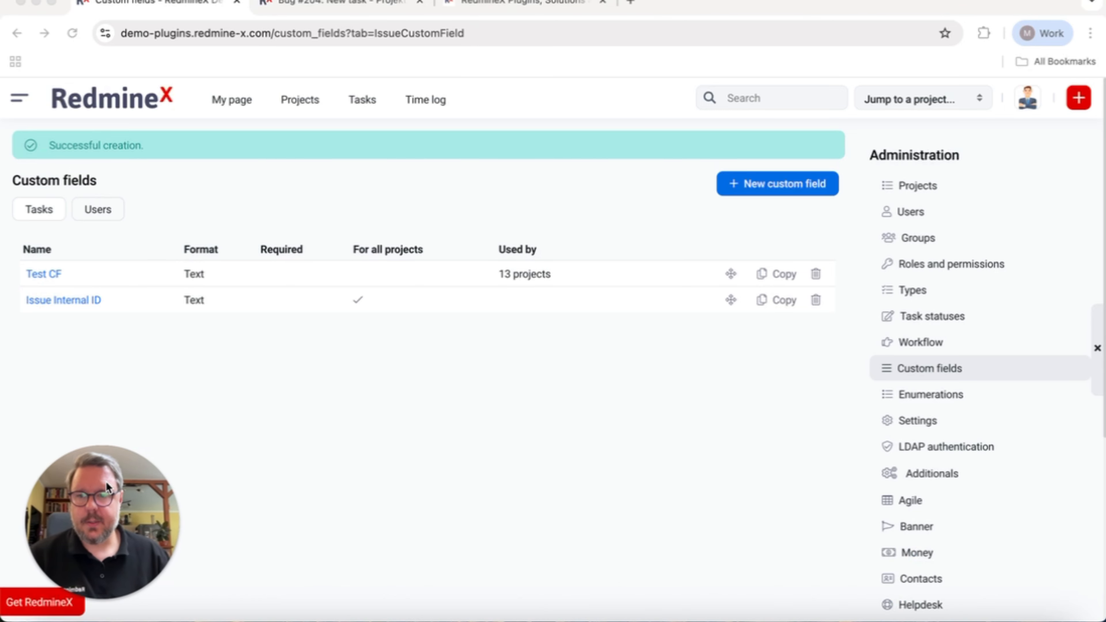
pyautogui.click(328, 451)
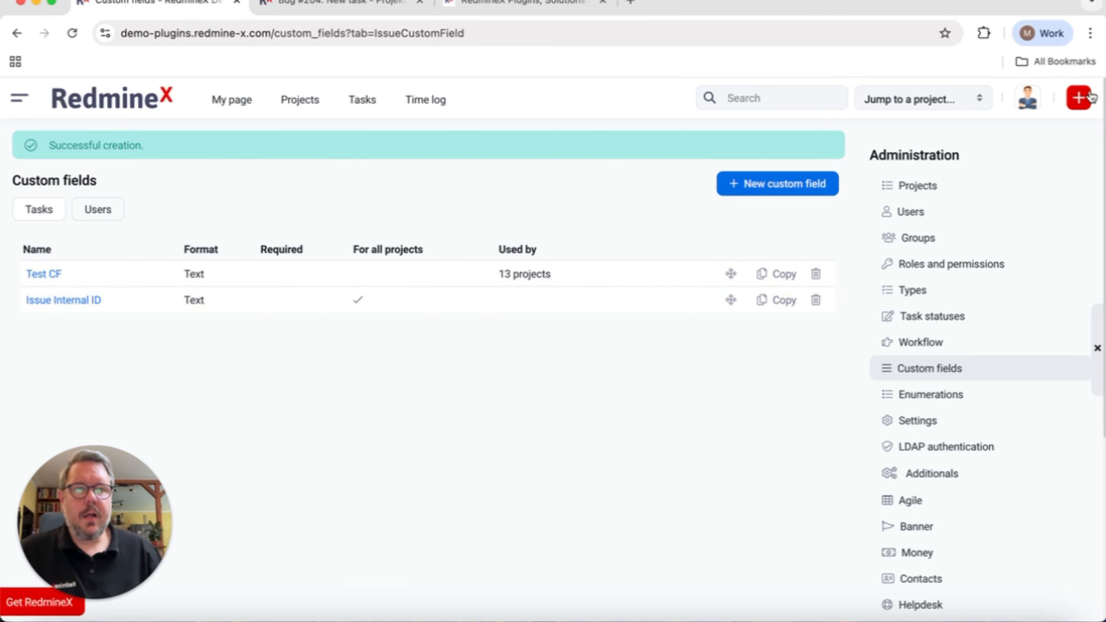
# Step: Start creating a new task and look through the additional options of its form
pyautogui.click(1086, 102)
pyautogui.click(983, 150)
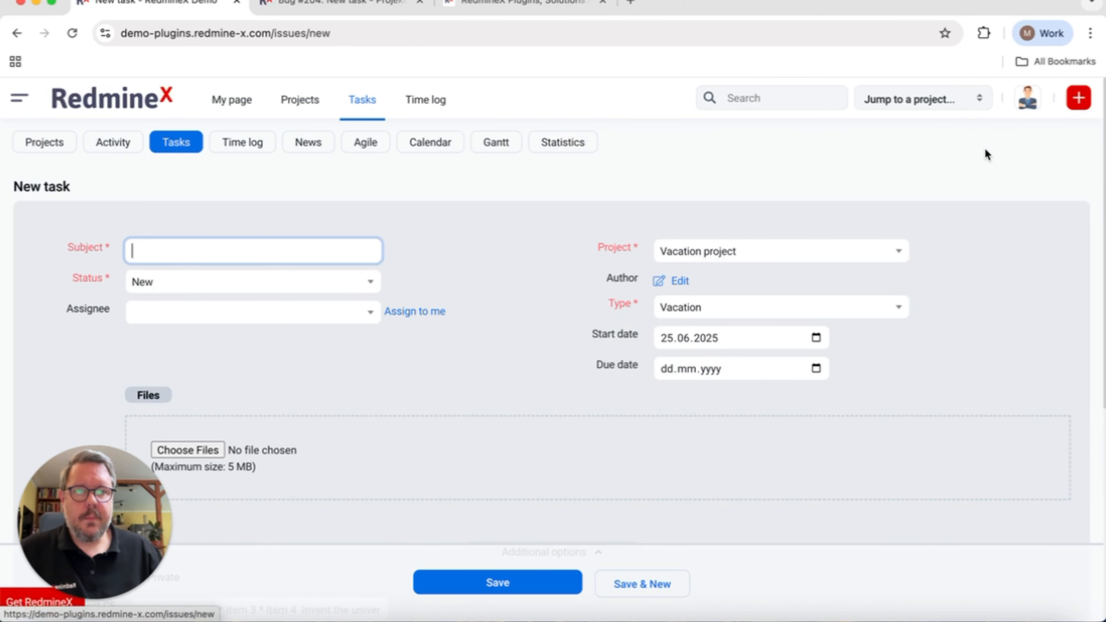
pyautogui.scroll(-1, 469, 242)
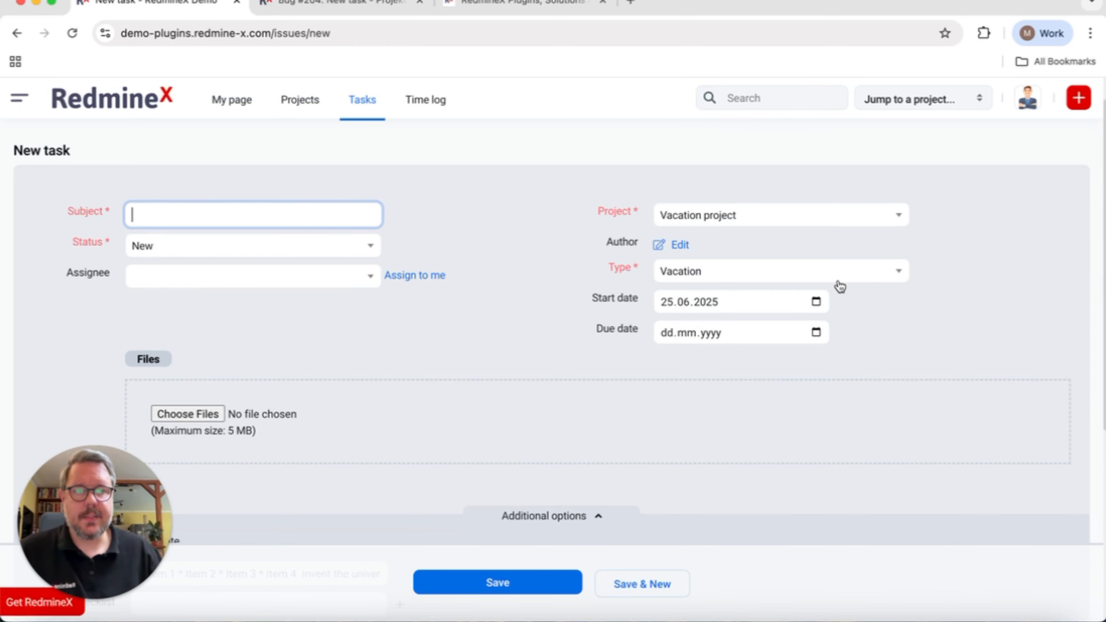
pyautogui.scroll(-6, 909, 279)
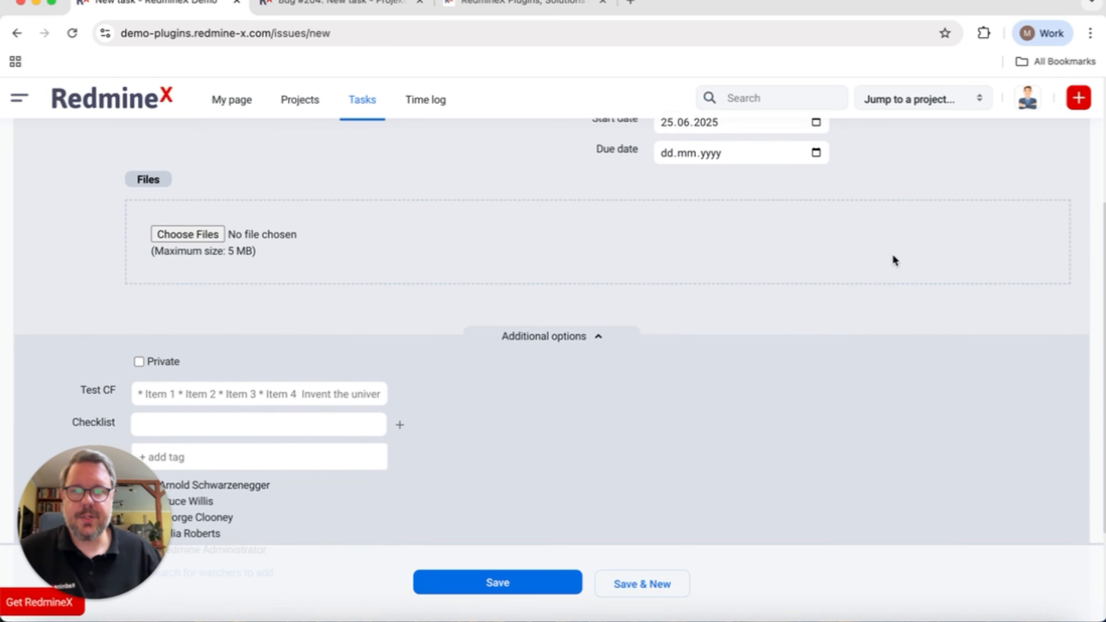
pyautogui.scroll(-2, 106, 346)
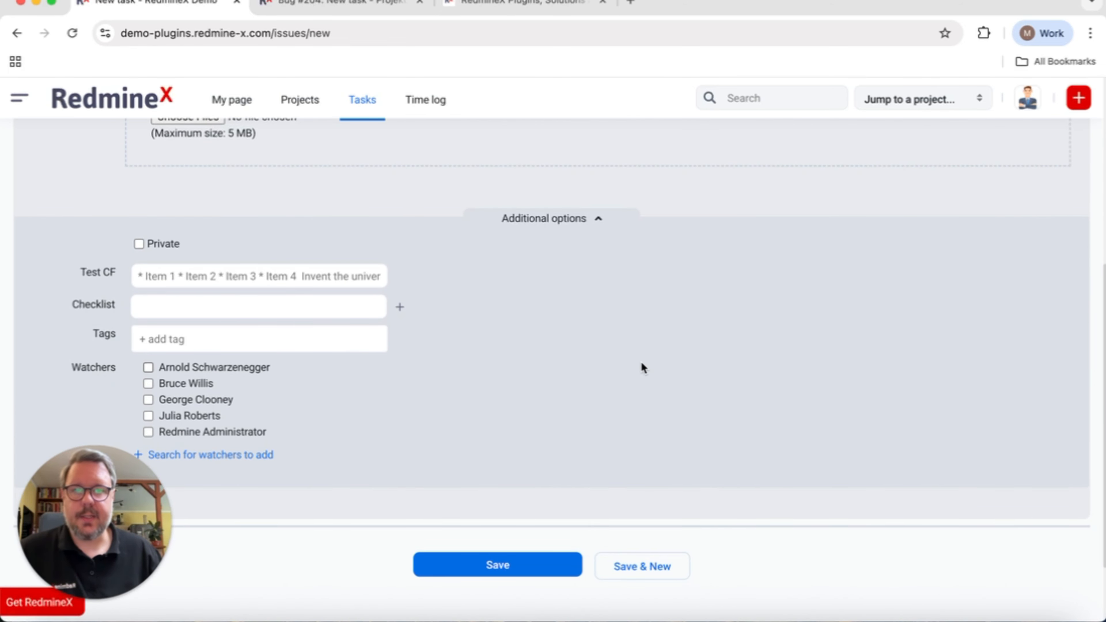
pyautogui.scroll(4, 697, 305)
# Step: Set the new task's project to XYZ - Realization phase and its type to Task
pyautogui.click(707, 145)
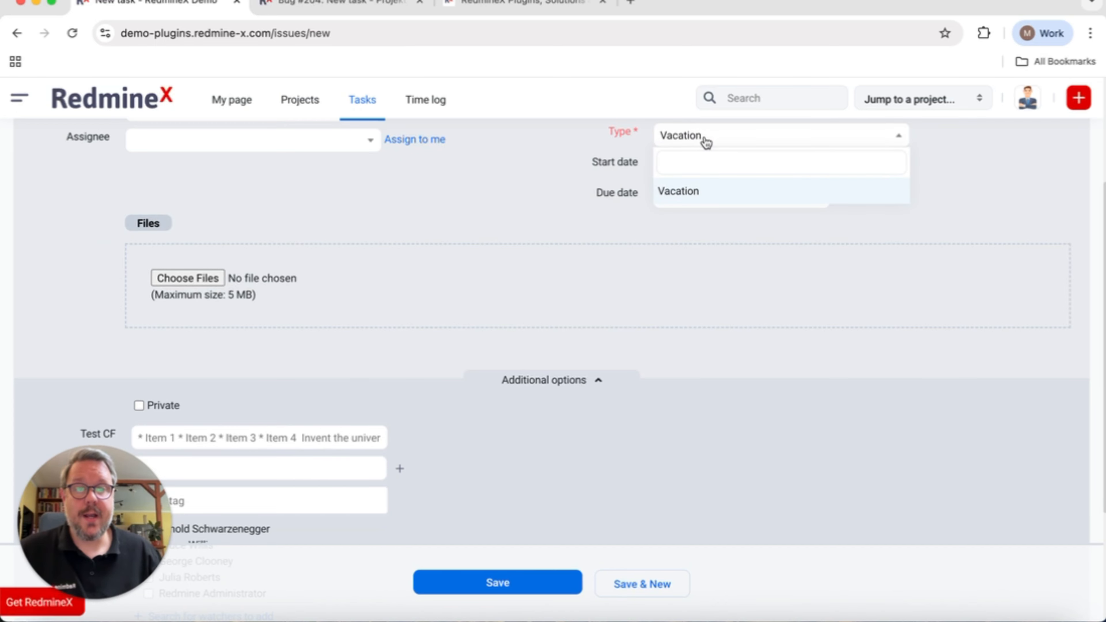
pyautogui.click(701, 198)
pyautogui.scroll(4, 952, 304)
pyautogui.click(705, 251)
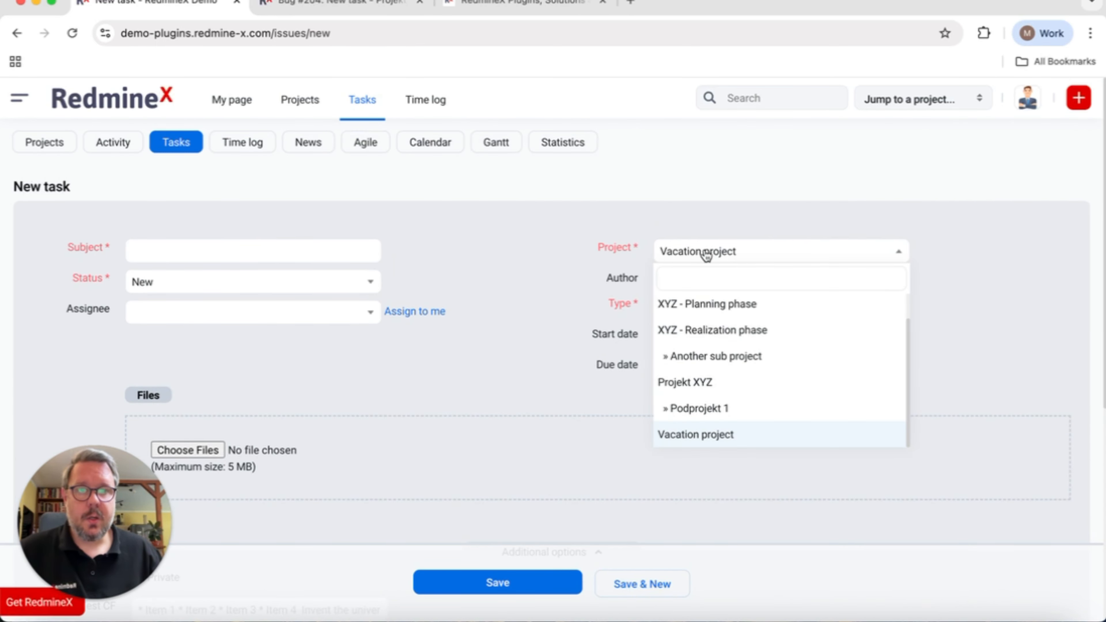
pyautogui.click(738, 331)
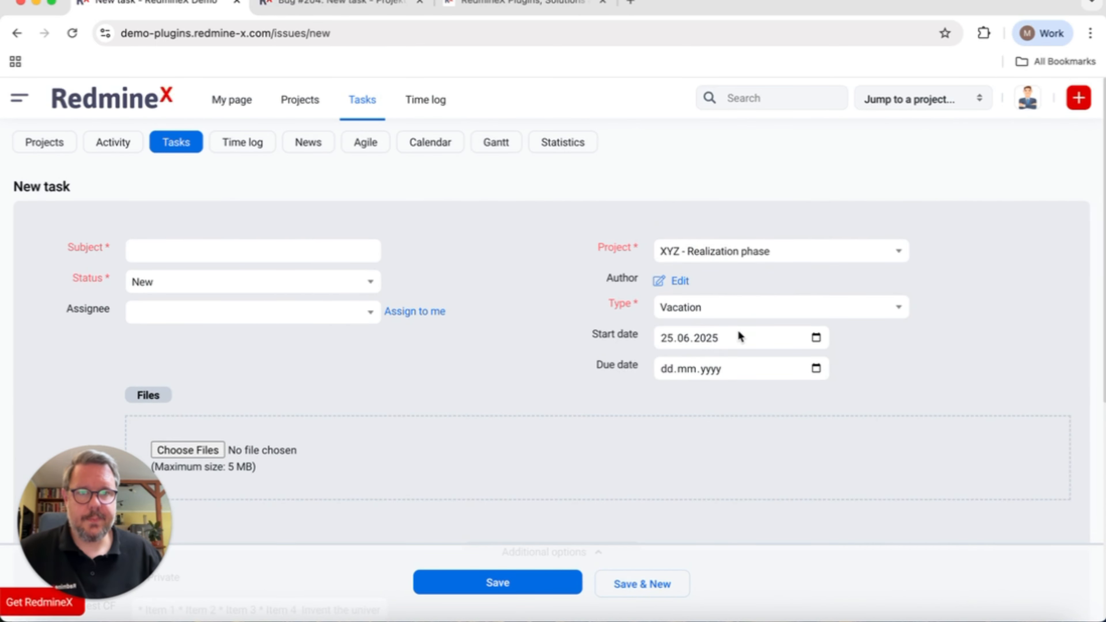
pyautogui.click(680, 311)
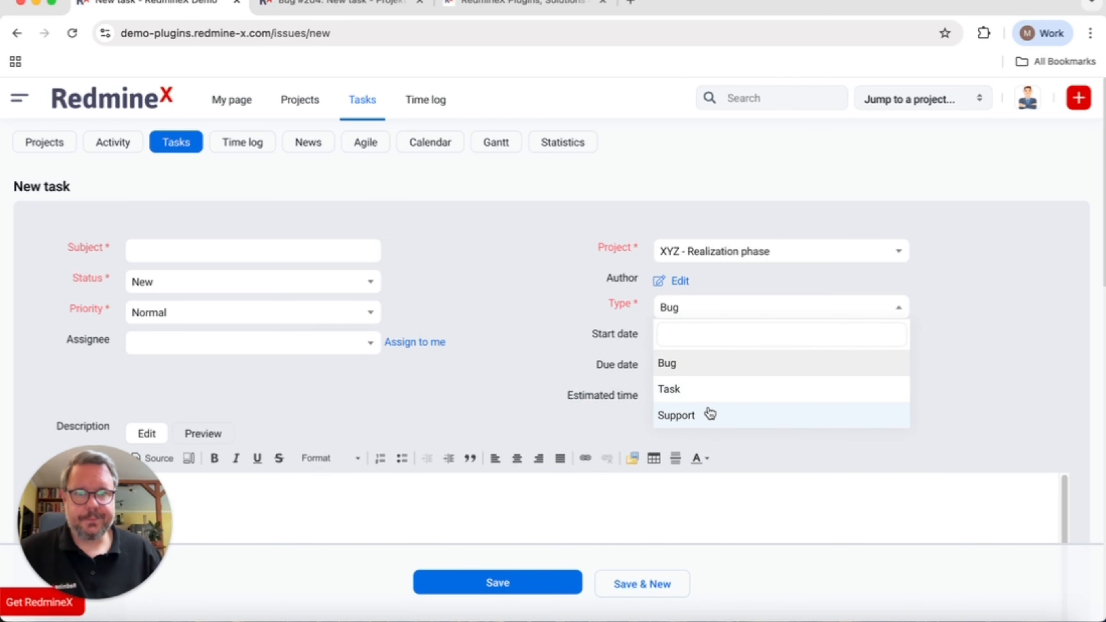
pyautogui.click(709, 392)
# Step: Enter PROJ_123 as the task's Issue Internal ID and try to save the task
pyautogui.scroll(-15, 921, 324)
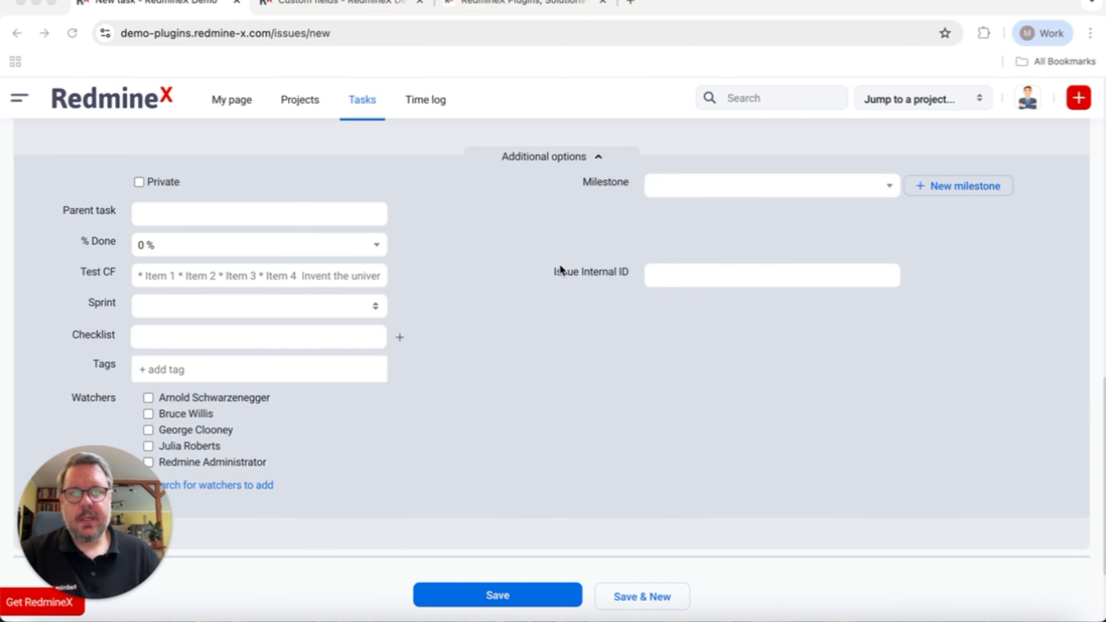
pyautogui.click(677, 274)
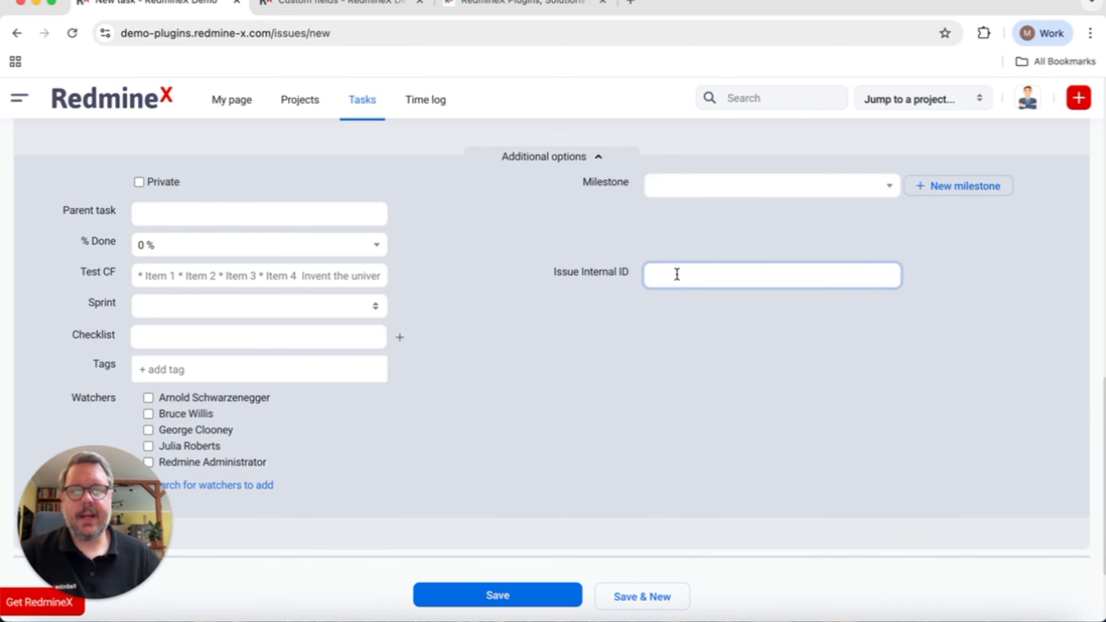
pyautogui.press('capslock')
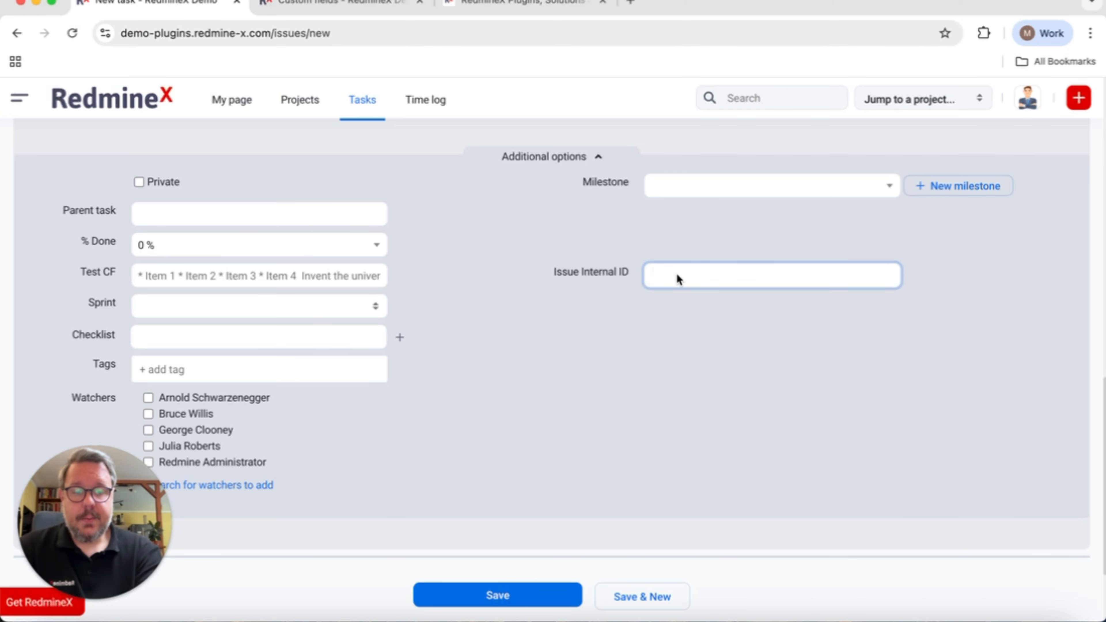
pyautogui.write('PROJ')
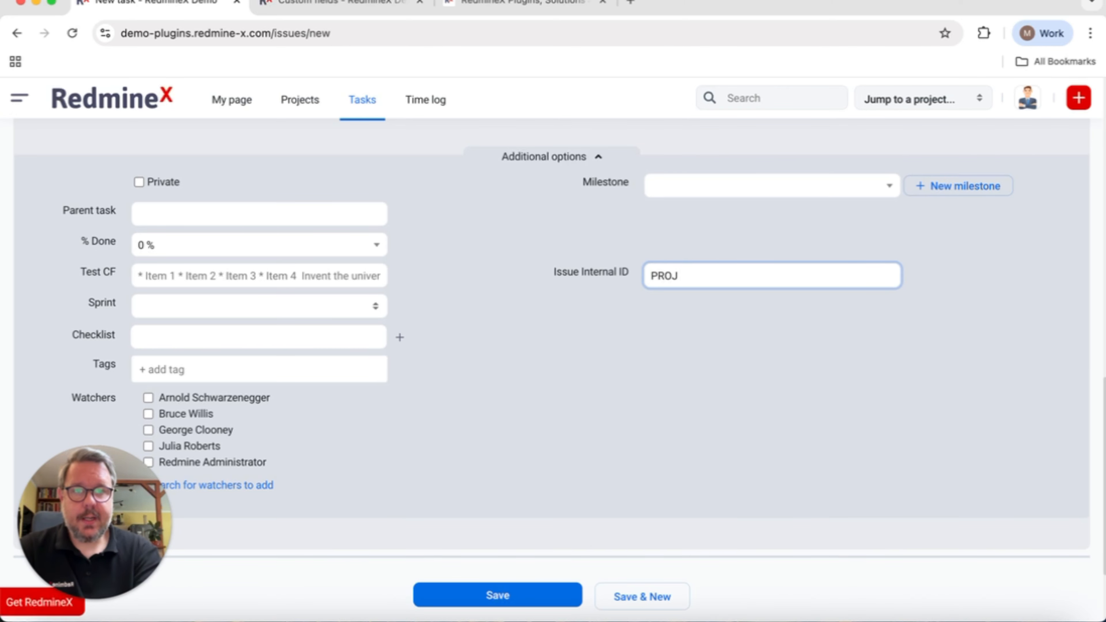
pyautogui.write('_123')
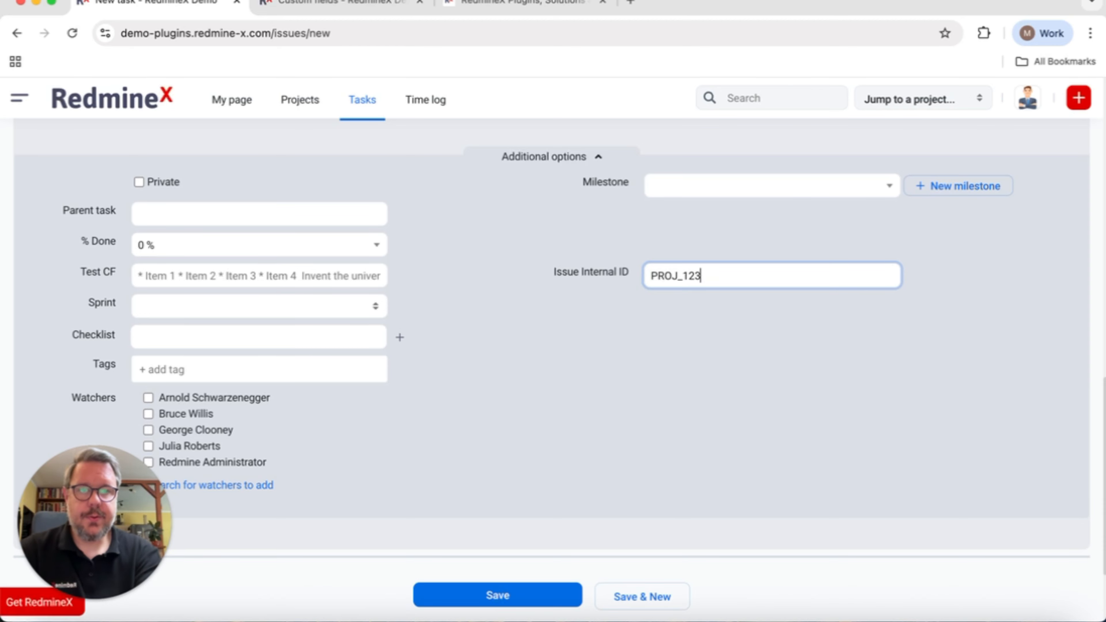
pyautogui.click(562, 343)
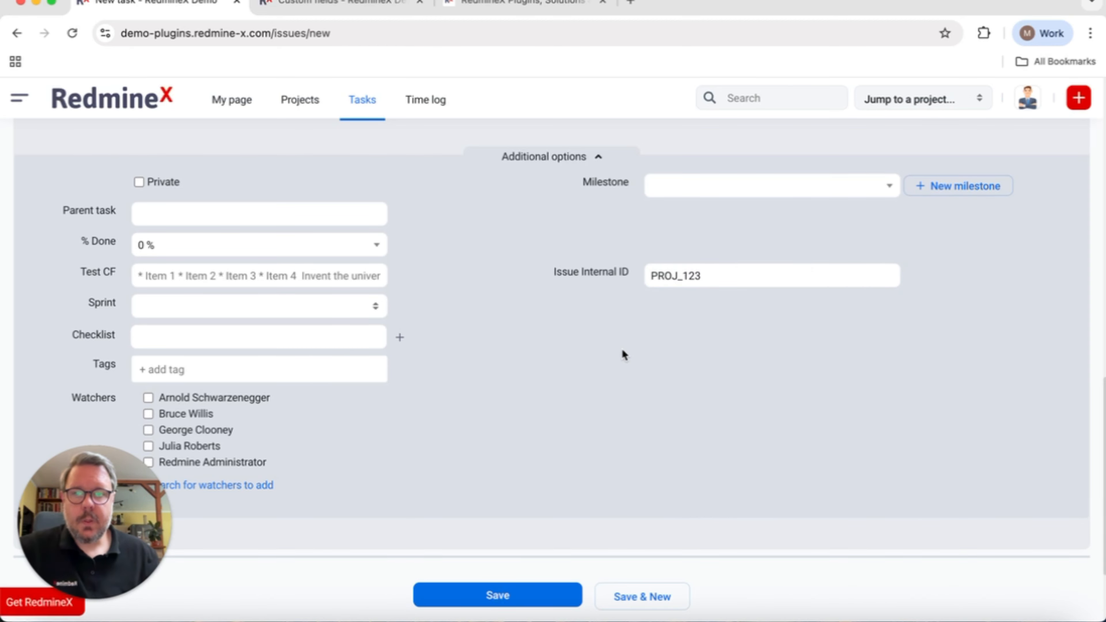
pyautogui.click(529, 595)
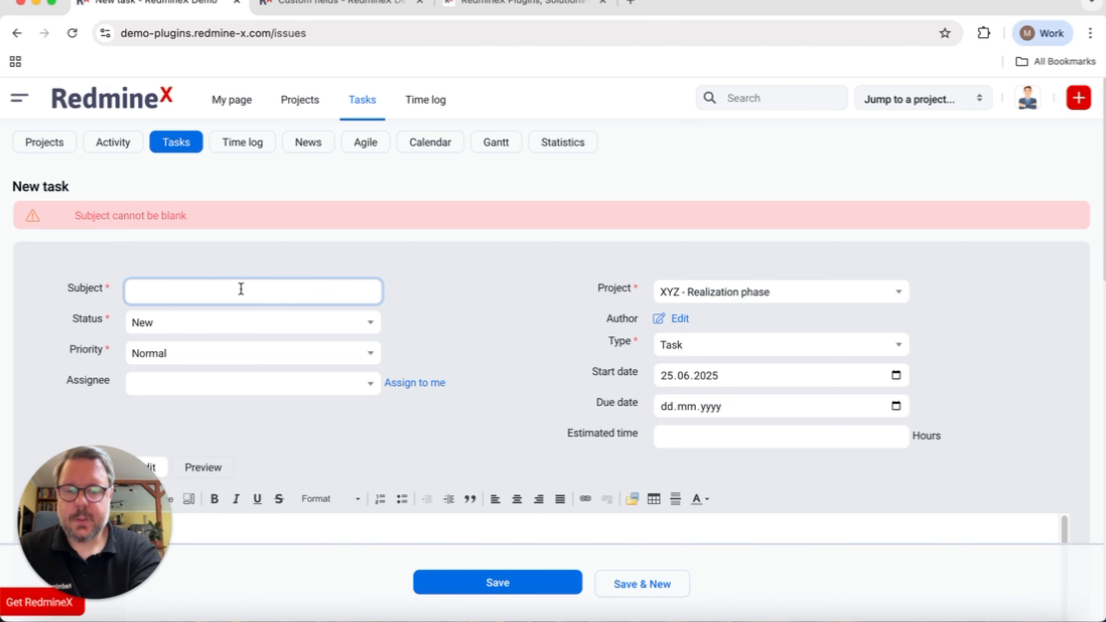
# Step: Give the task the subject "CF testing issue" and assign it to yourself
pyautogui.write('CF testing issue')
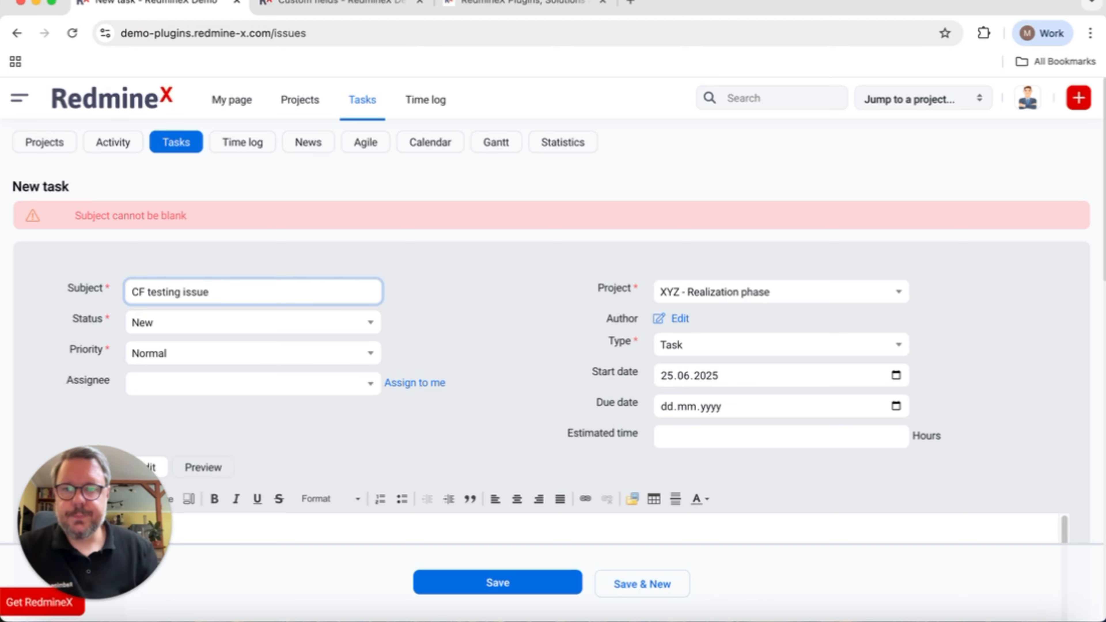
pyautogui.click(414, 386)
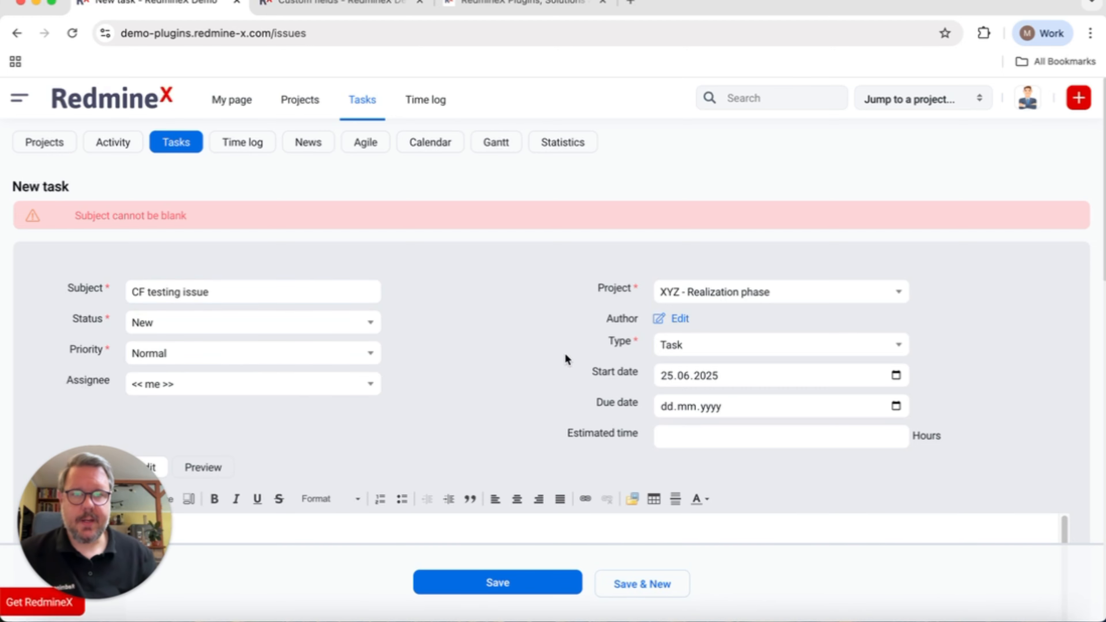
# Step: Set the new task's due date to 29.06.2025 and save the task
pyautogui.click(714, 407)
pyautogui.click(669, 407)
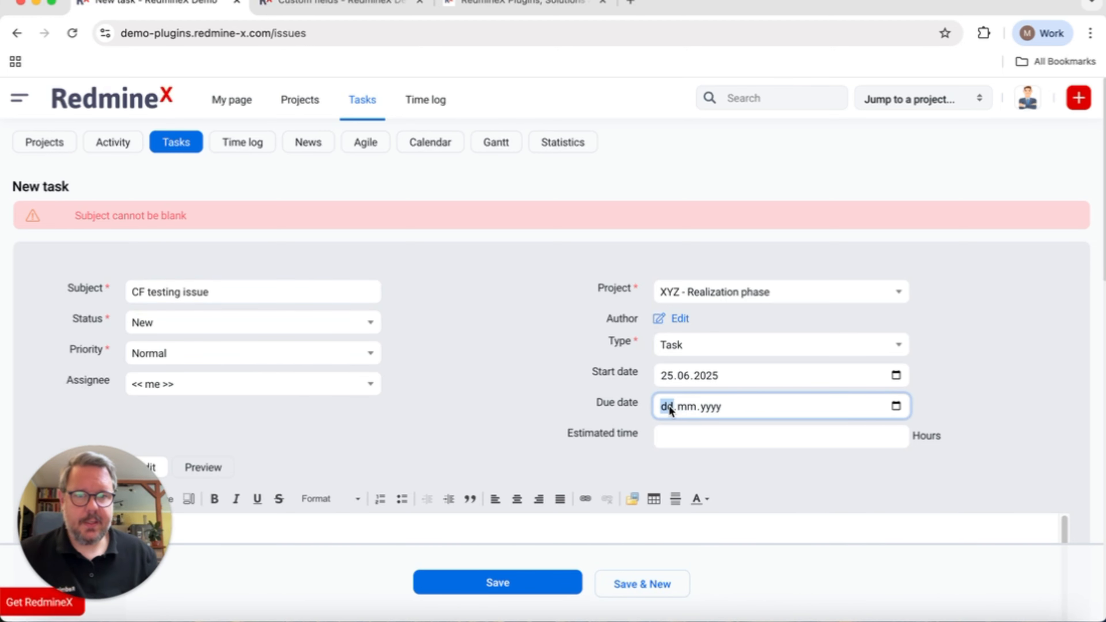
pyautogui.click(896, 406)
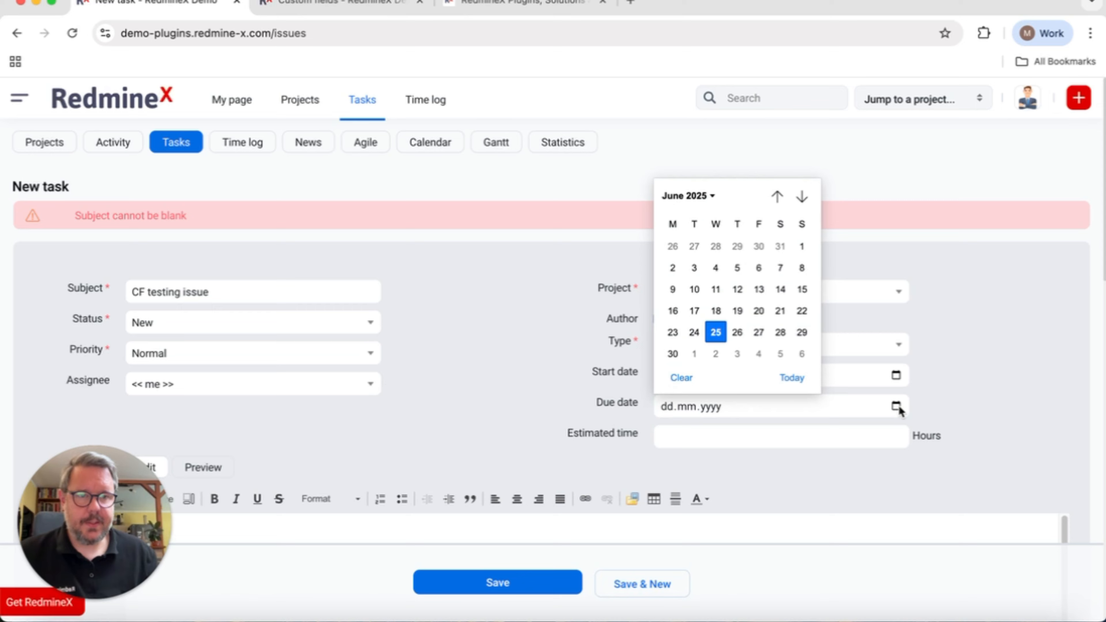
pyautogui.click(806, 334)
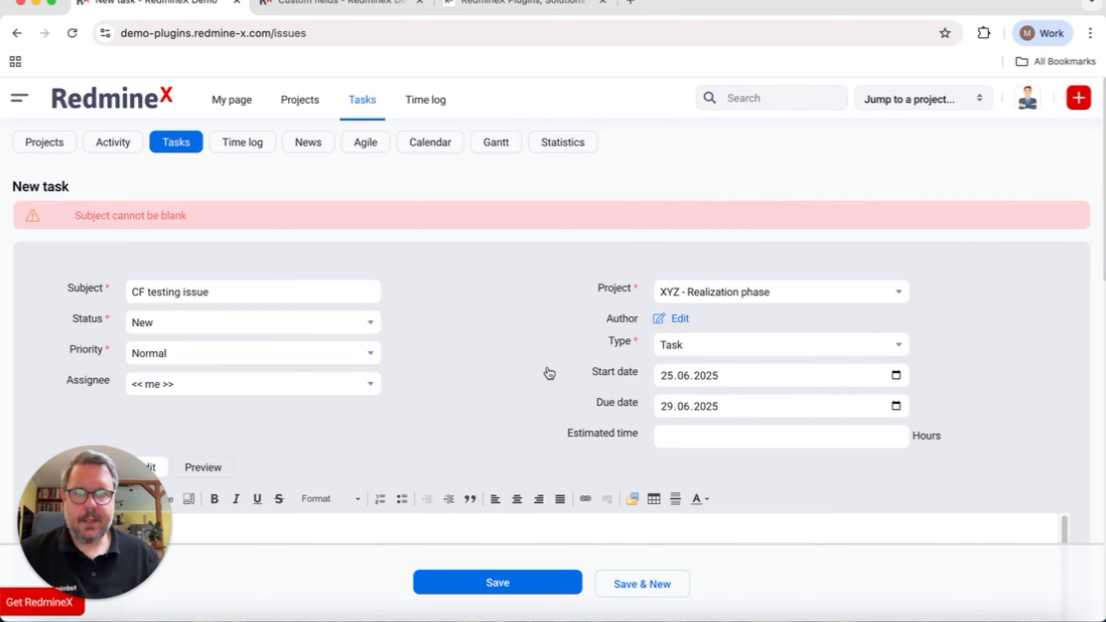
pyautogui.click(508, 584)
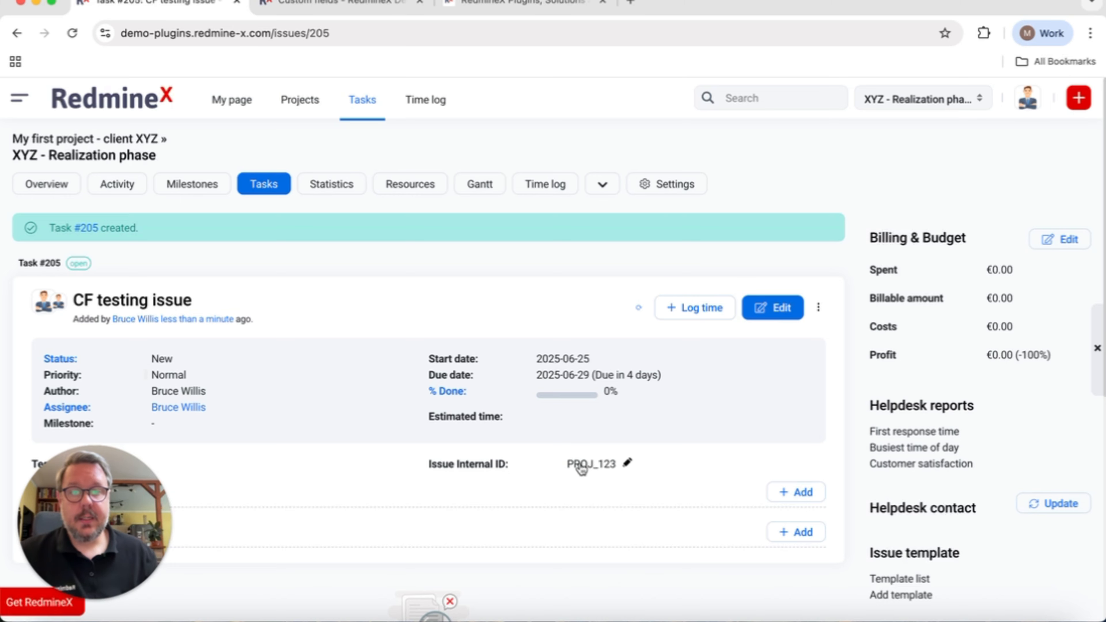
# Step: Make the Issue Internal ID custom field searchable and usable as a filter, and save the change
pyautogui.click(334, 3)
pyautogui.click(62, 300)
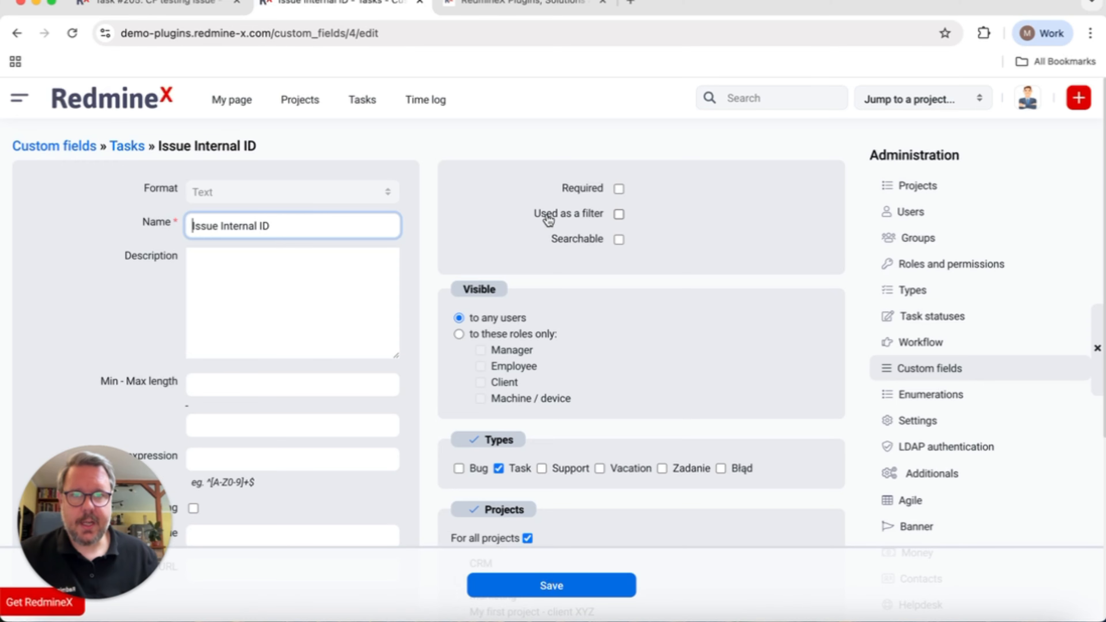
pyautogui.click(577, 218)
pyautogui.click(551, 586)
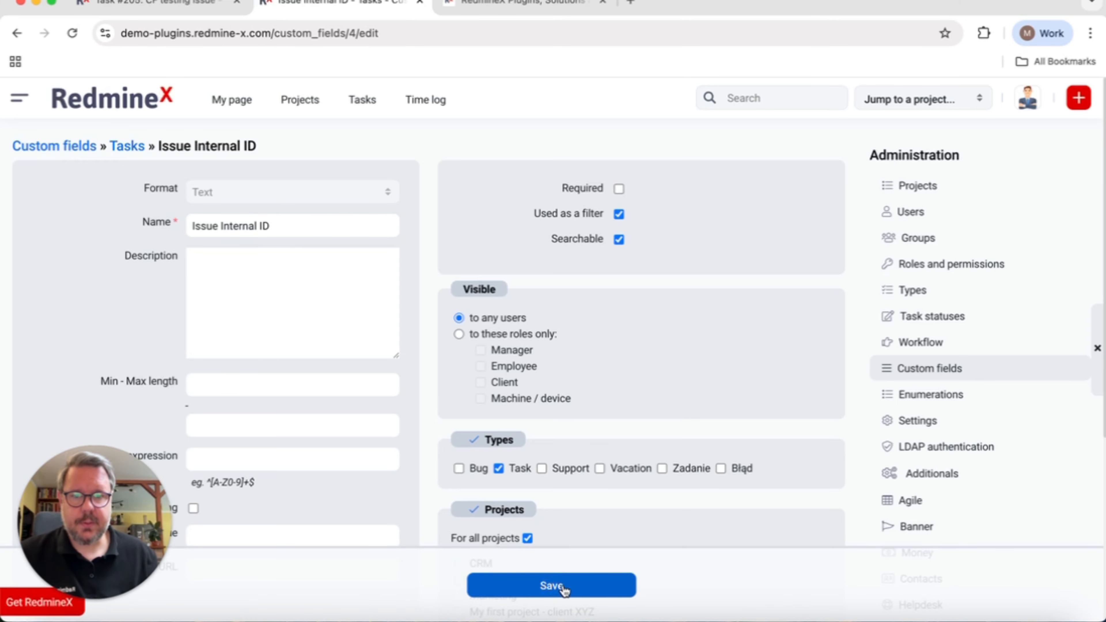
# Step: Add an Issue Internal ID filter to the task list and try to apply it without a value
pyautogui.click(180, 8)
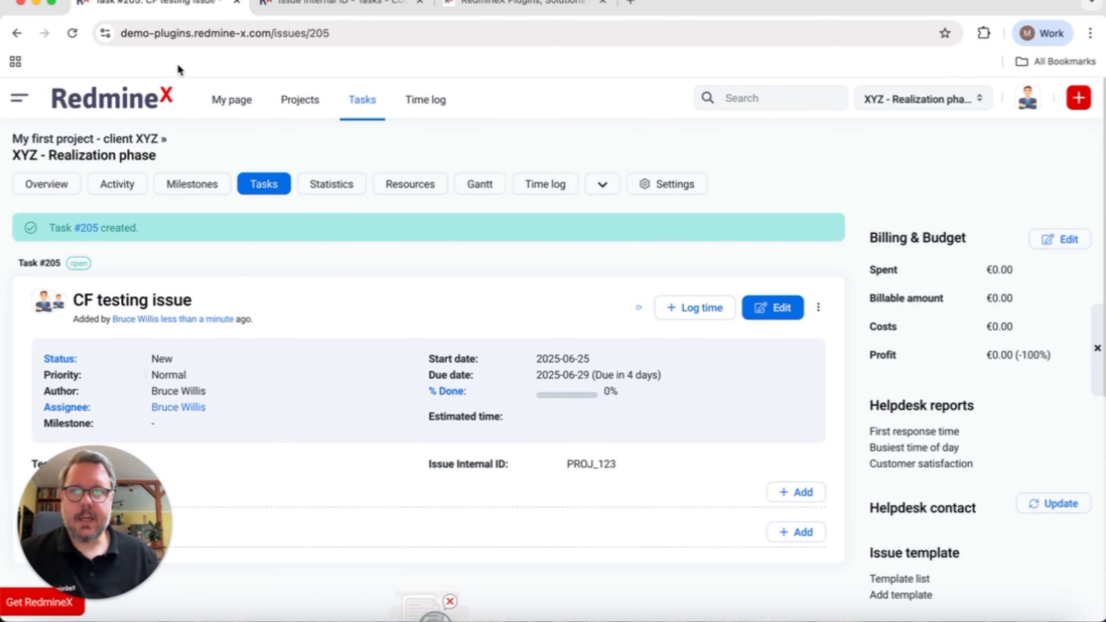
pyautogui.click(361, 100)
pyautogui.click(667, 185)
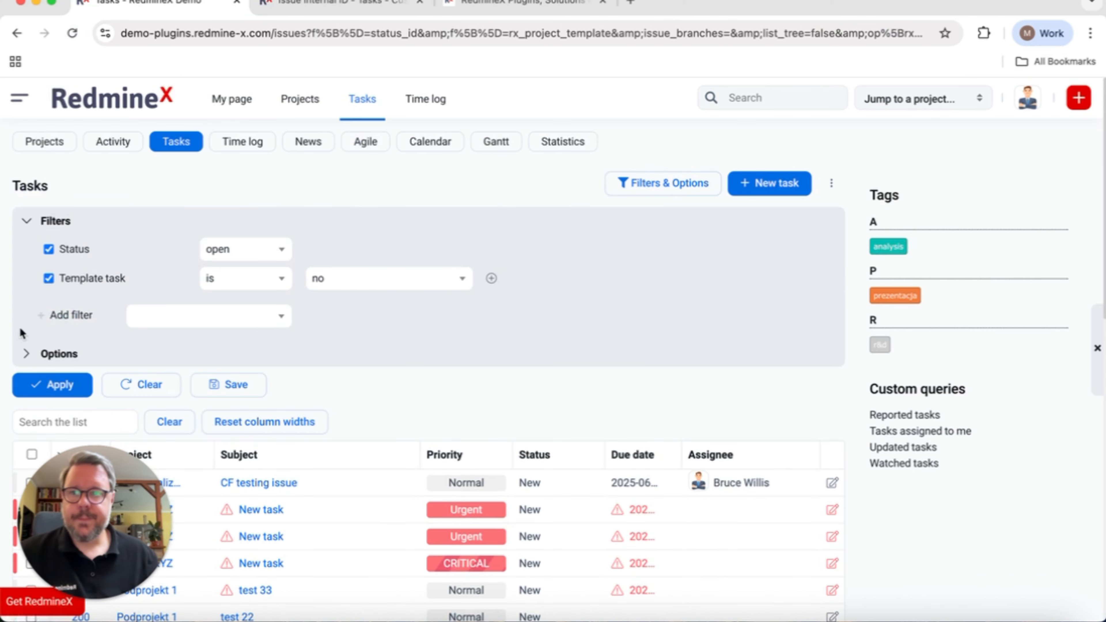
pyautogui.click(148, 322)
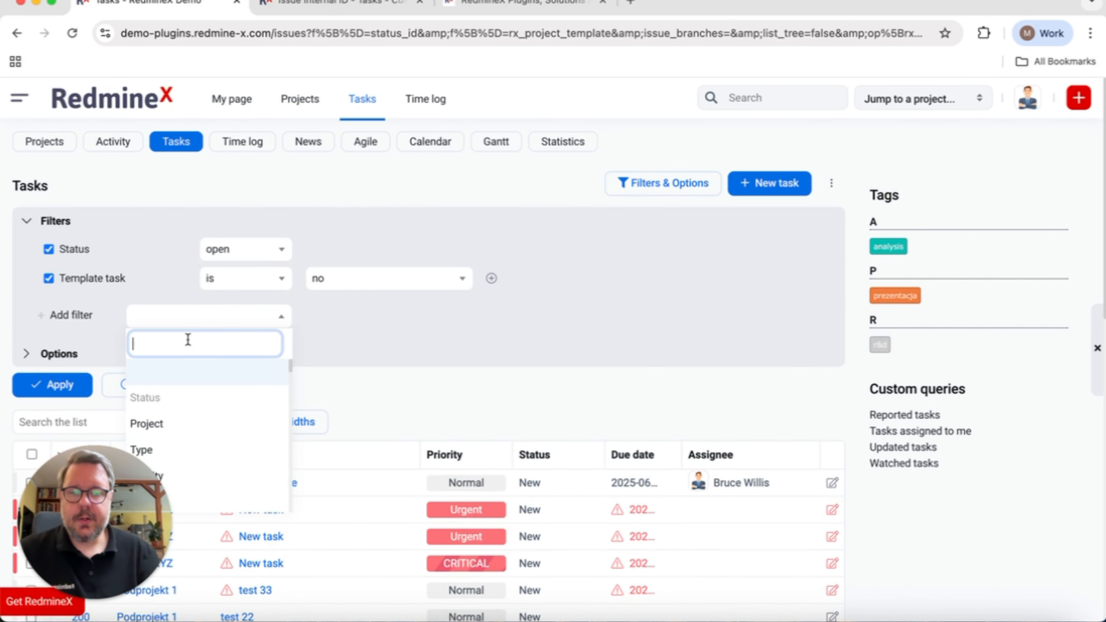
pyautogui.write('inter')
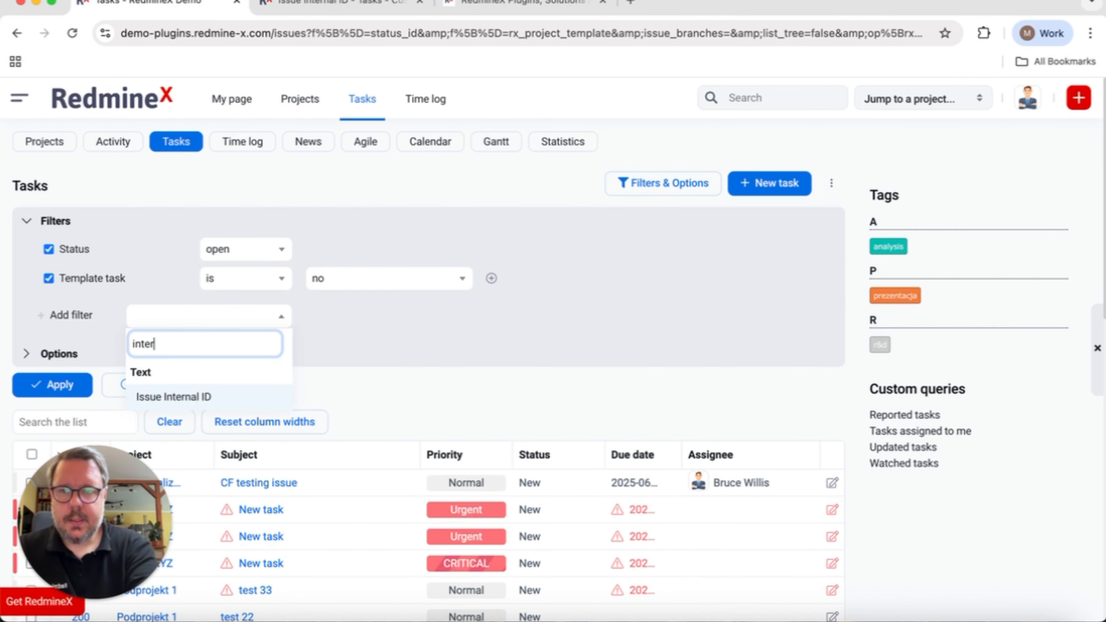
pyautogui.click(186, 398)
pyautogui.click(61, 413)
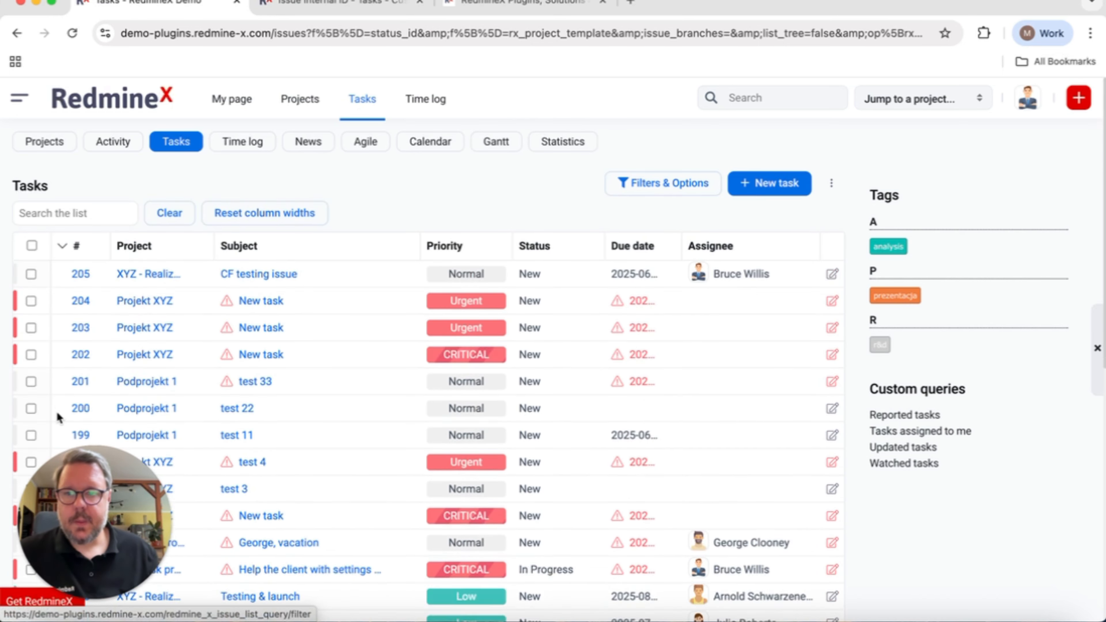
# Step: Filter the task list to tasks whose Issue Internal ID contains 123
pyautogui.click(694, 181)
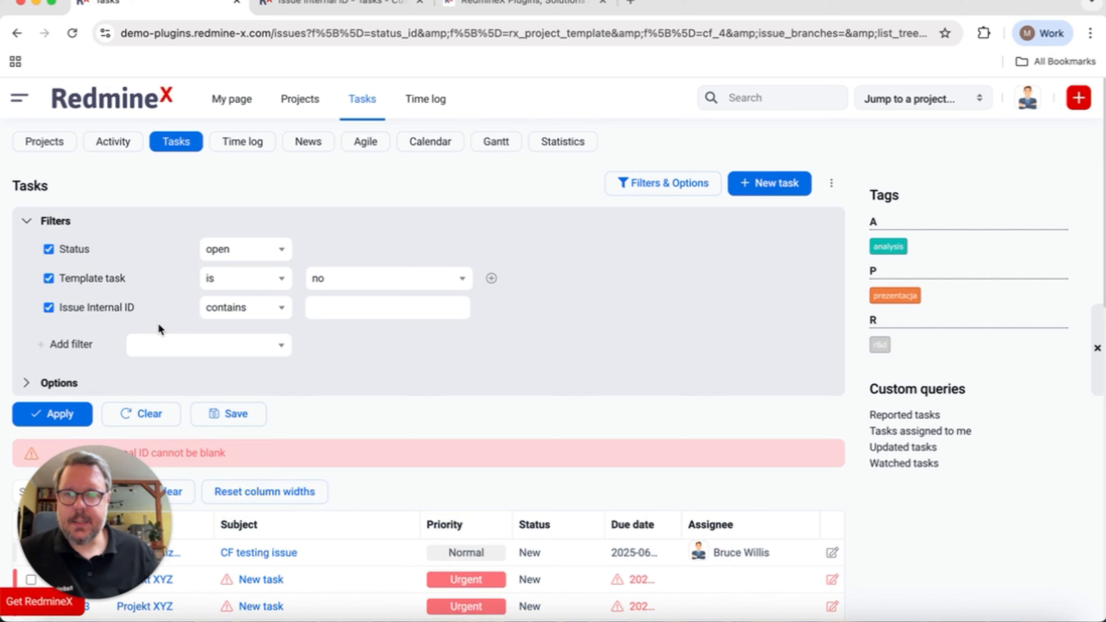
pyautogui.click(428, 307)
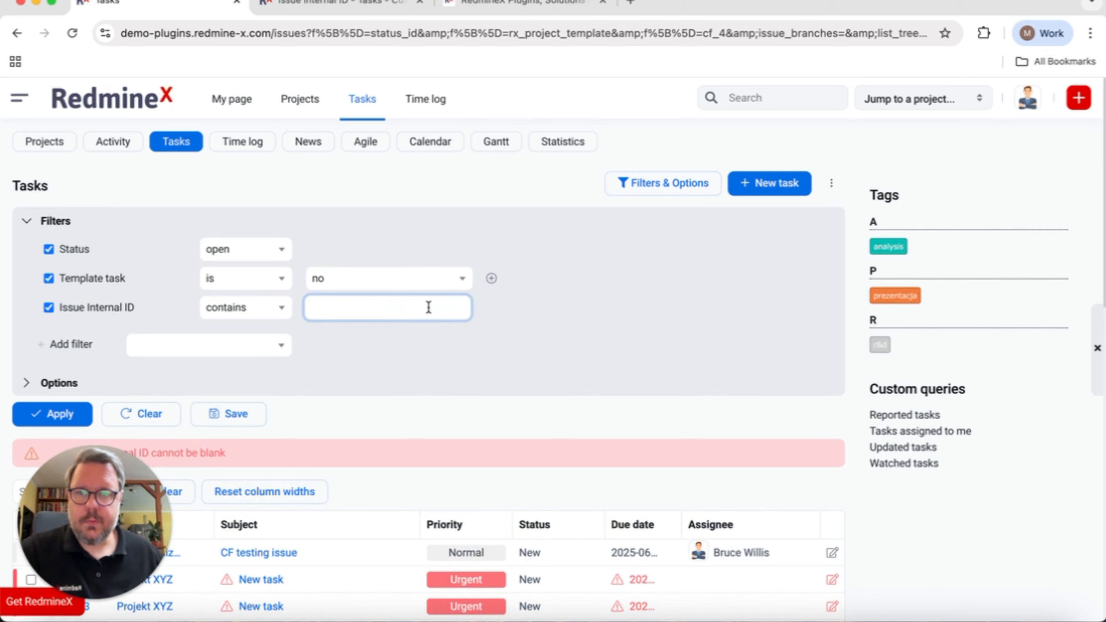
pyautogui.write('123')
pyautogui.click(63, 411)
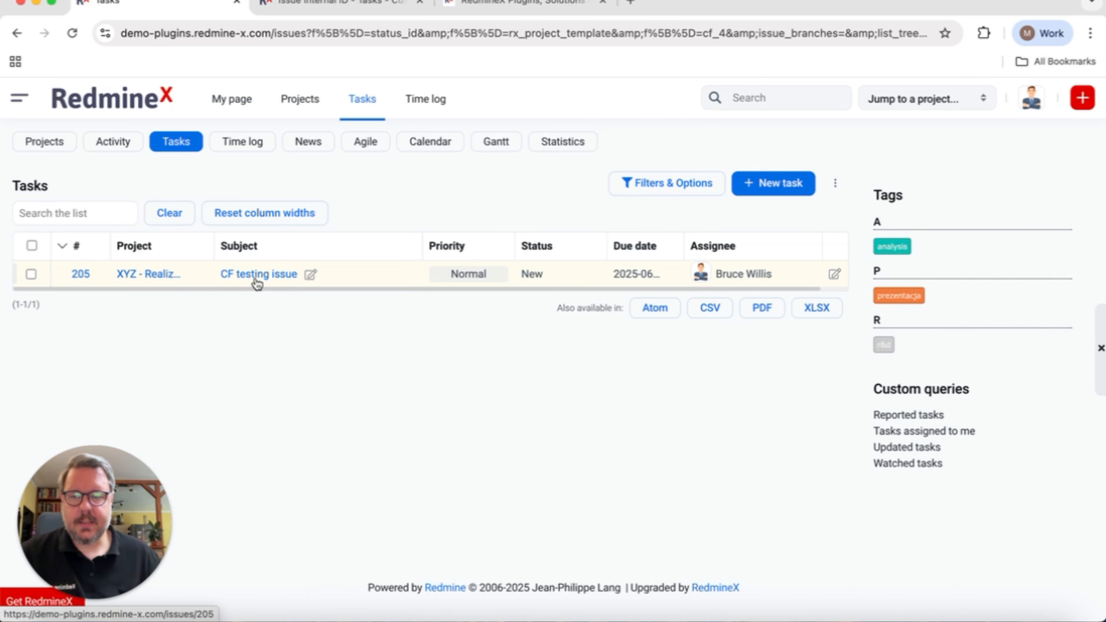
# Step: Return to the list of task custom fields and start creating a new custom field
pyautogui.click(344, 2)
pyautogui.click(350, 152)
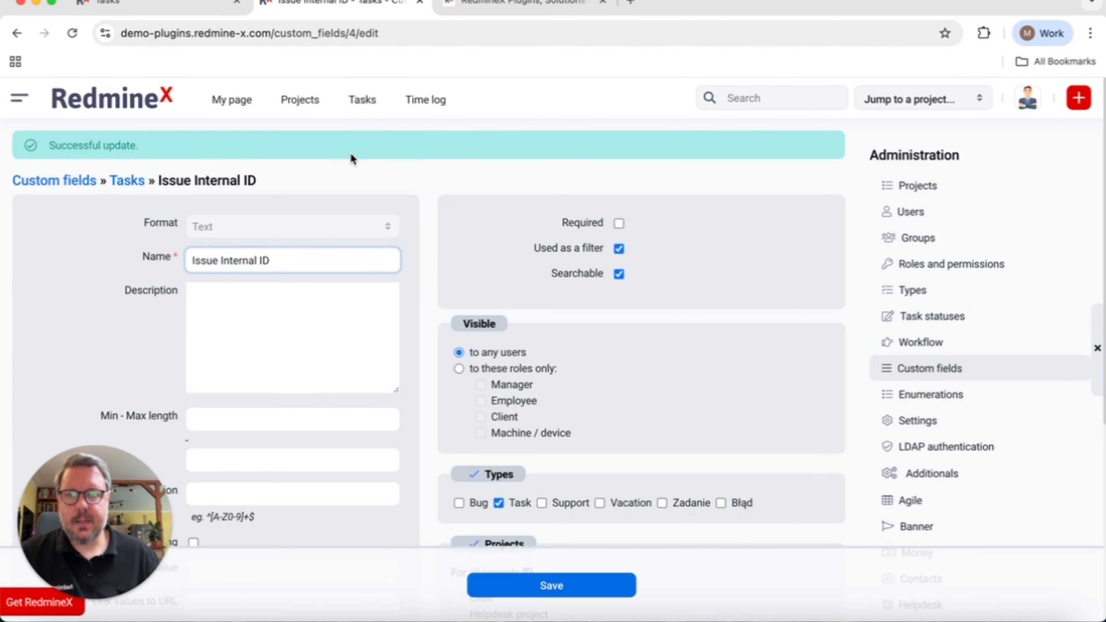
pyautogui.click(131, 181)
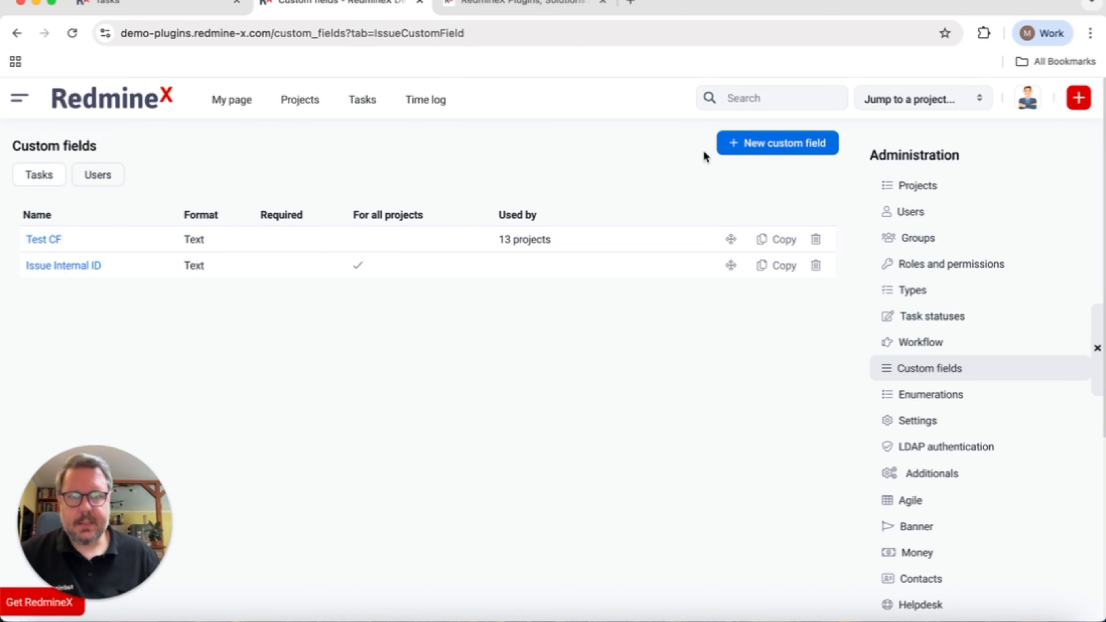
pyautogui.click(765, 148)
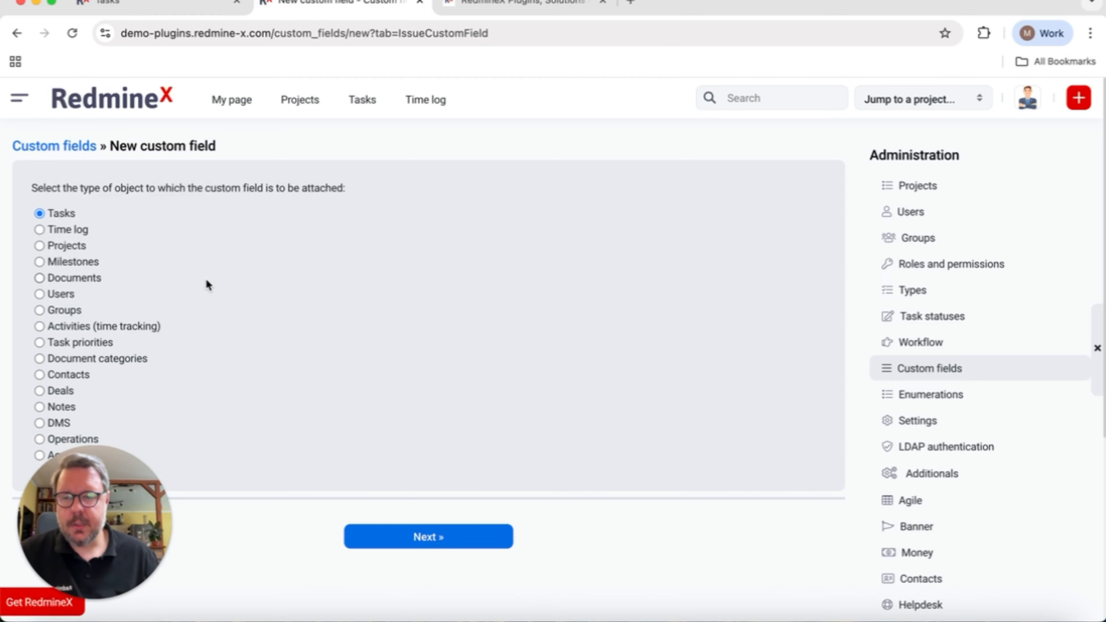
pyautogui.scroll(-1, 205, 278)
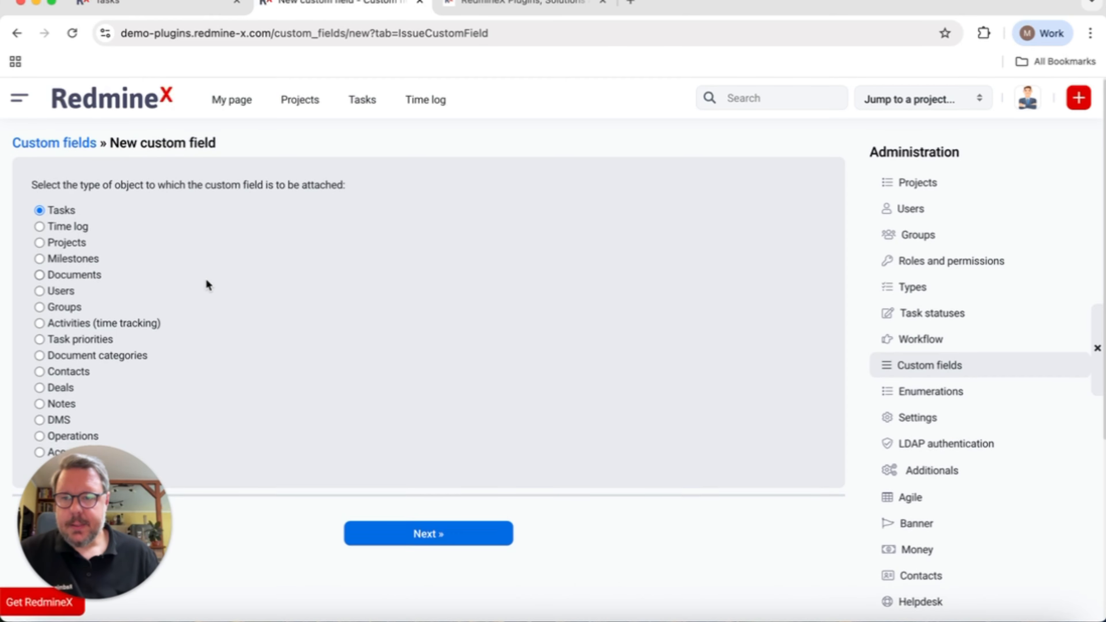
pyautogui.click(78, 369)
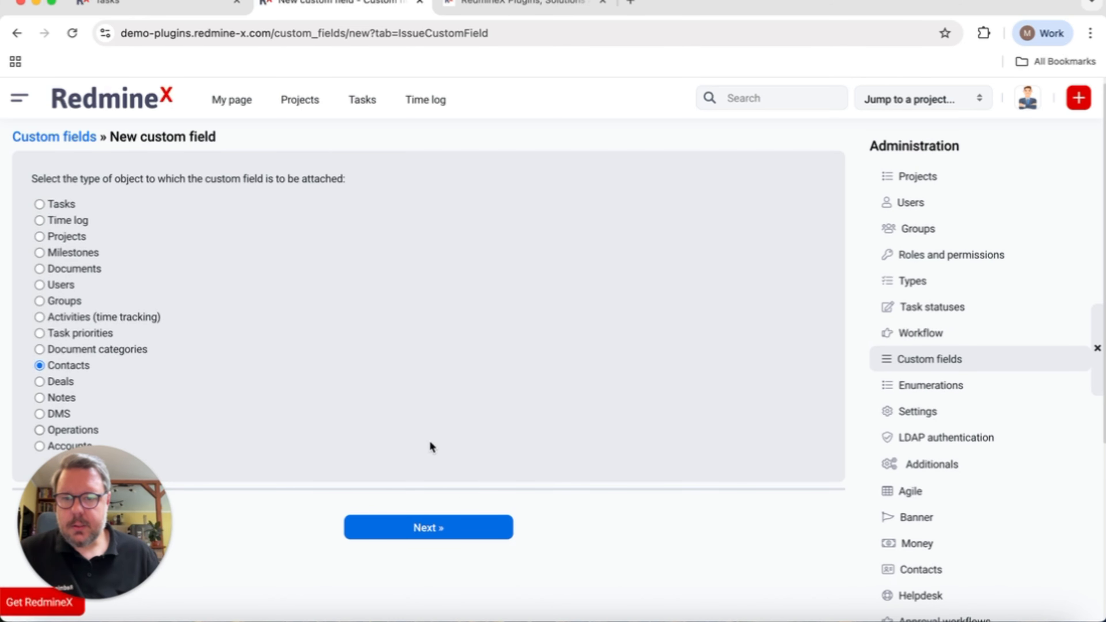
pyautogui.click(455, 532)
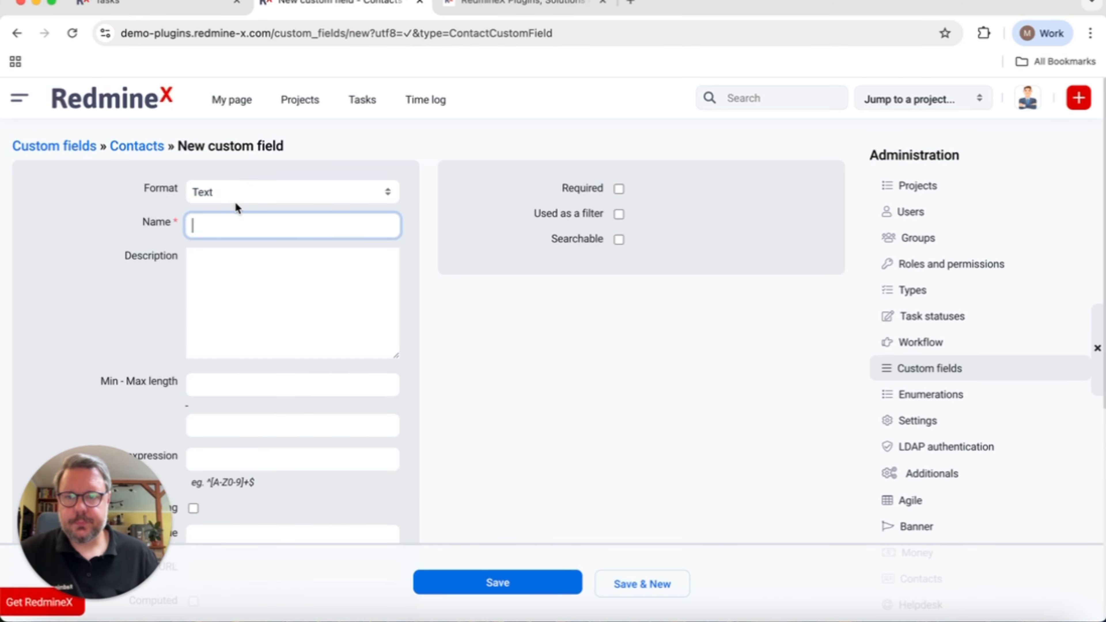
pyautogui.click(18, 34)
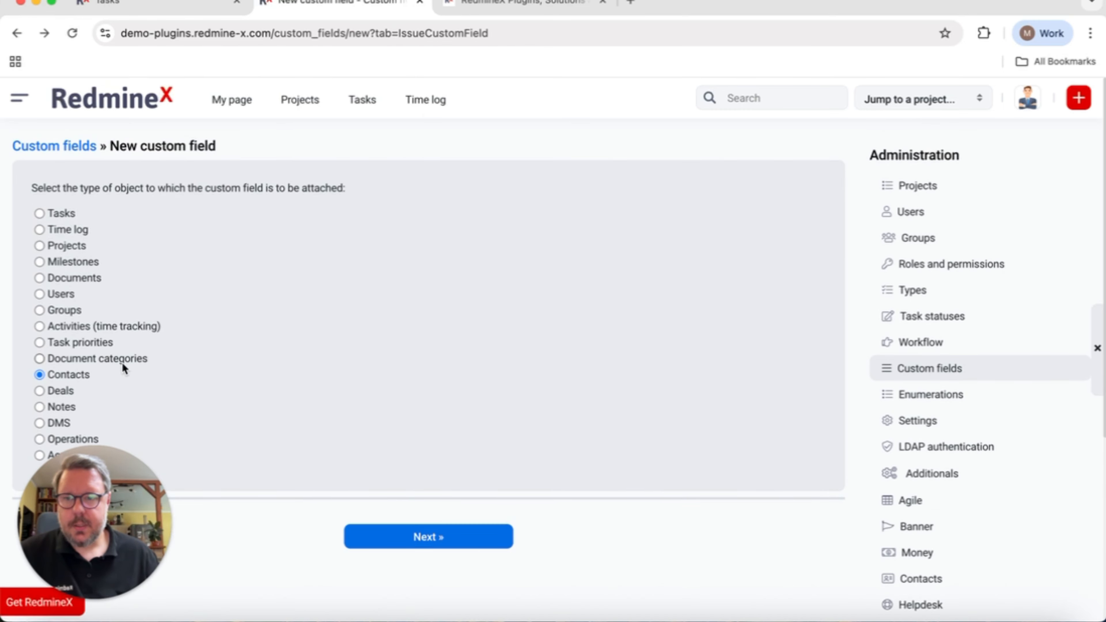
pyautogui.scroll(-2, 123, 365)
pyautogui.scroll(2, 123, 364)
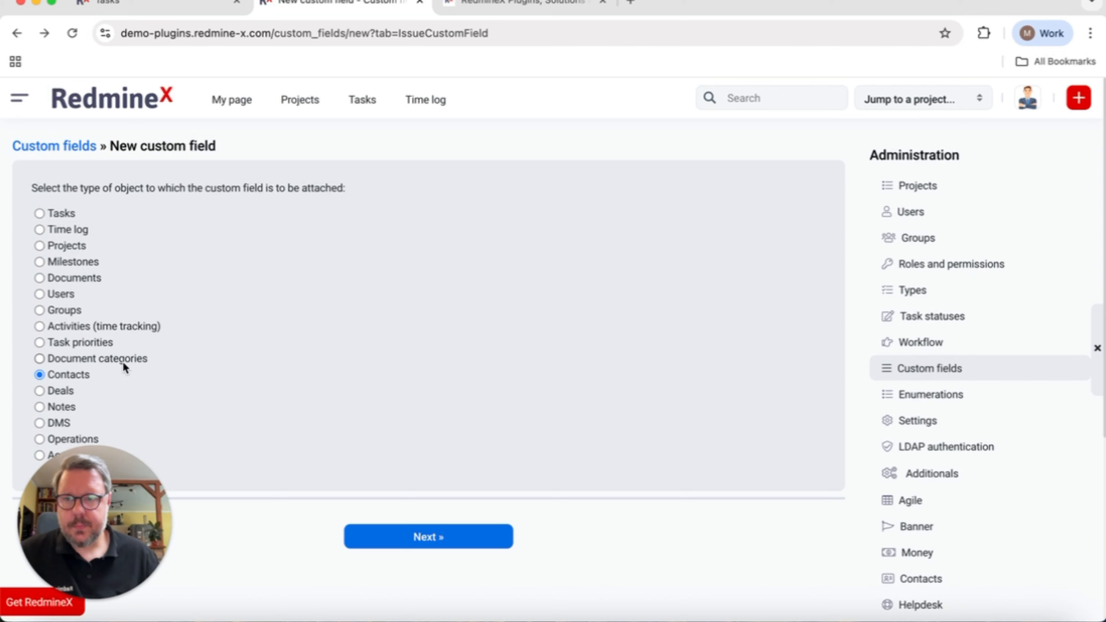
# Step: Attach the new custom field to projects and set its format to Contact
pyautogui.click(66, 245)
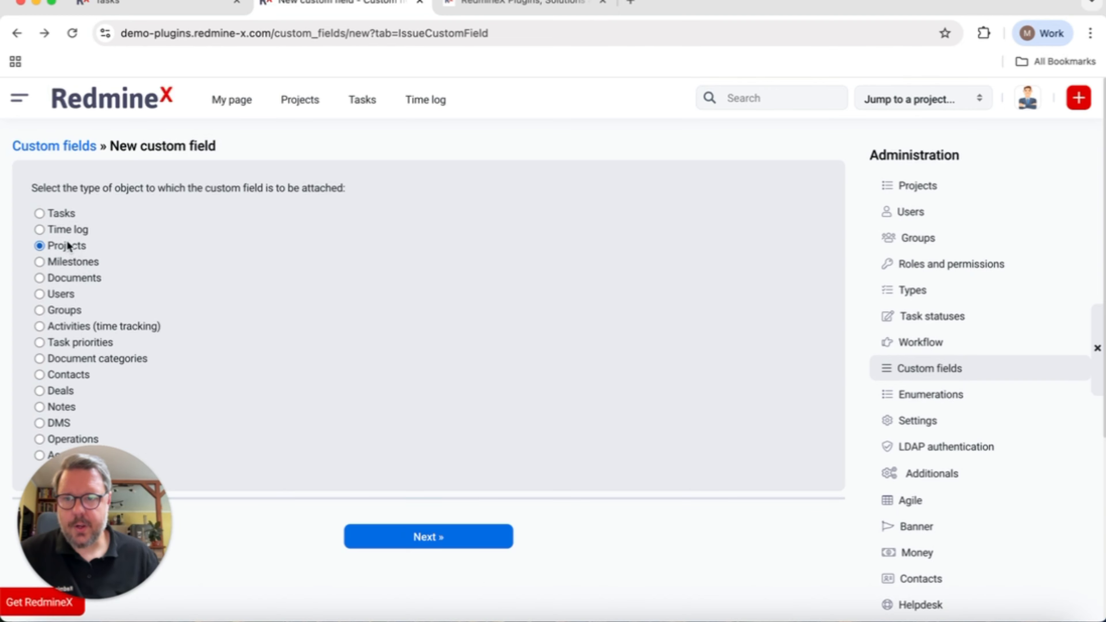
pyautogui.click(433, 538)
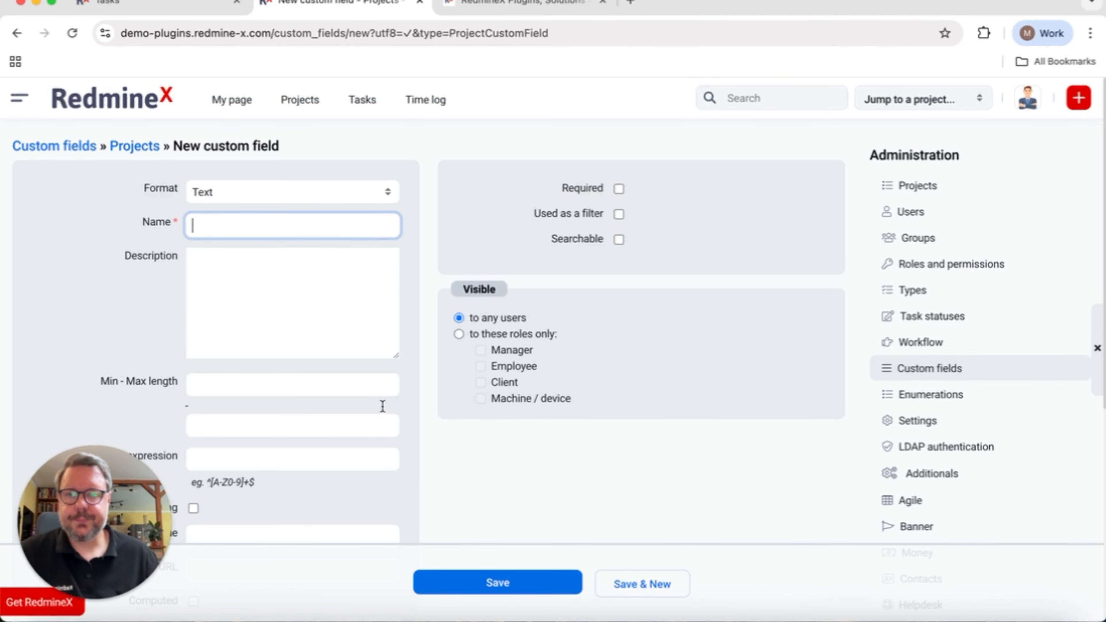
pyautogui.click(243, 195)
pyautogui.click(106, 205)
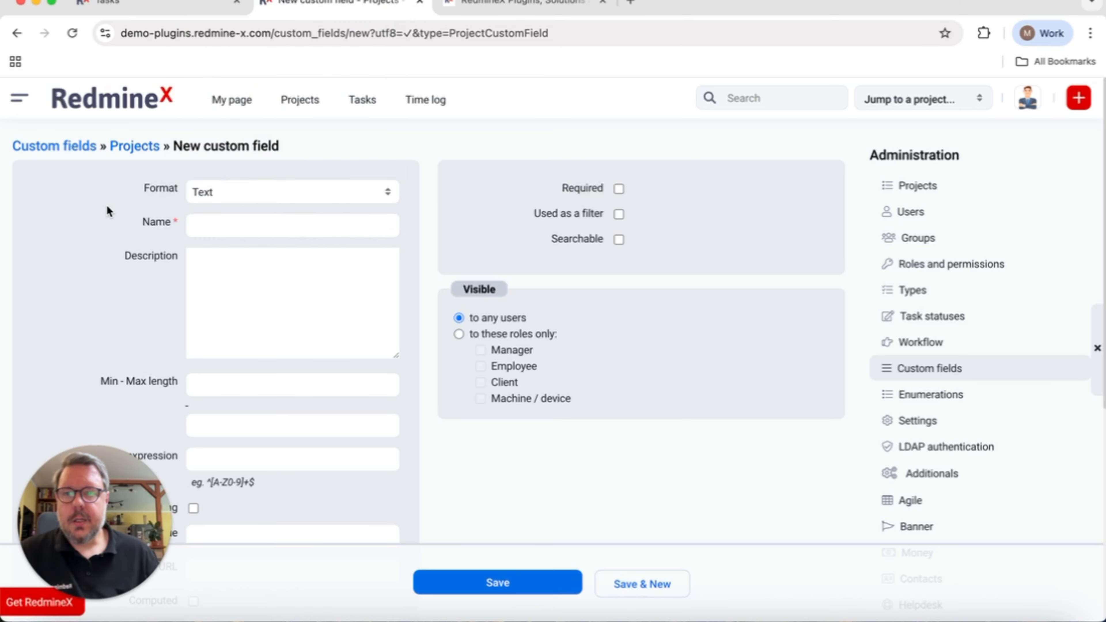
pyautogui.click(269, 196)
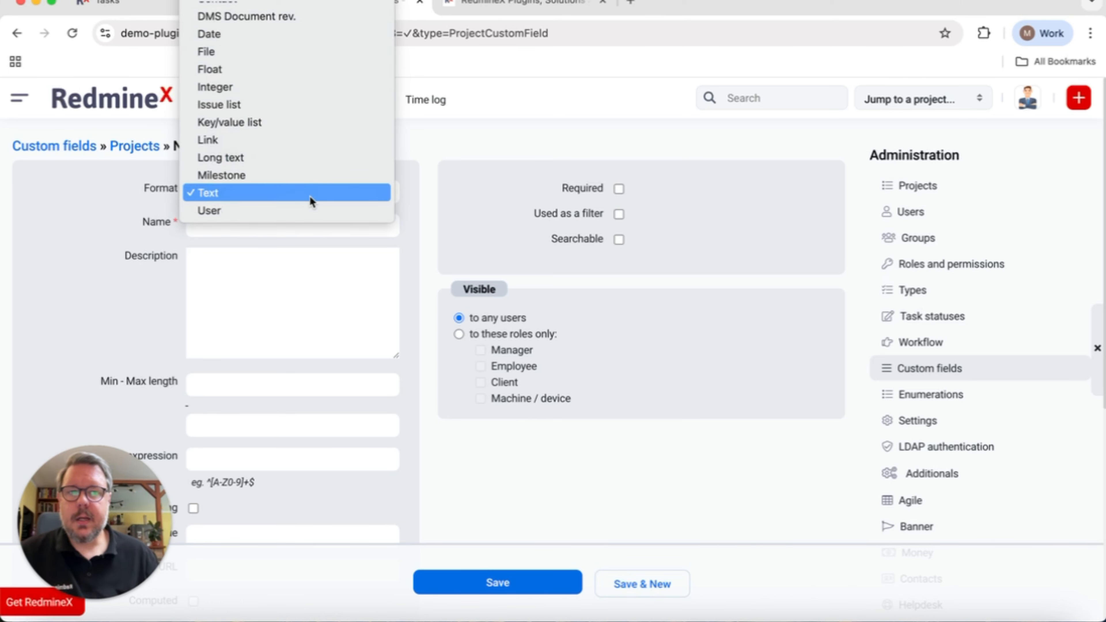
pyautogui.click(430, 174)
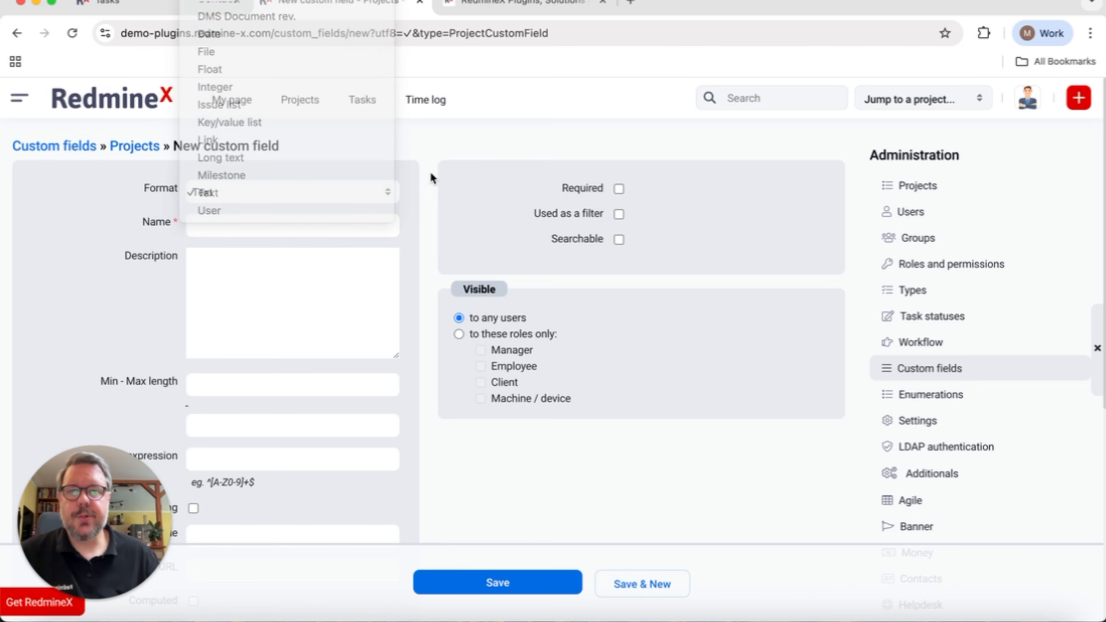
pyautogui.click(369, 191)
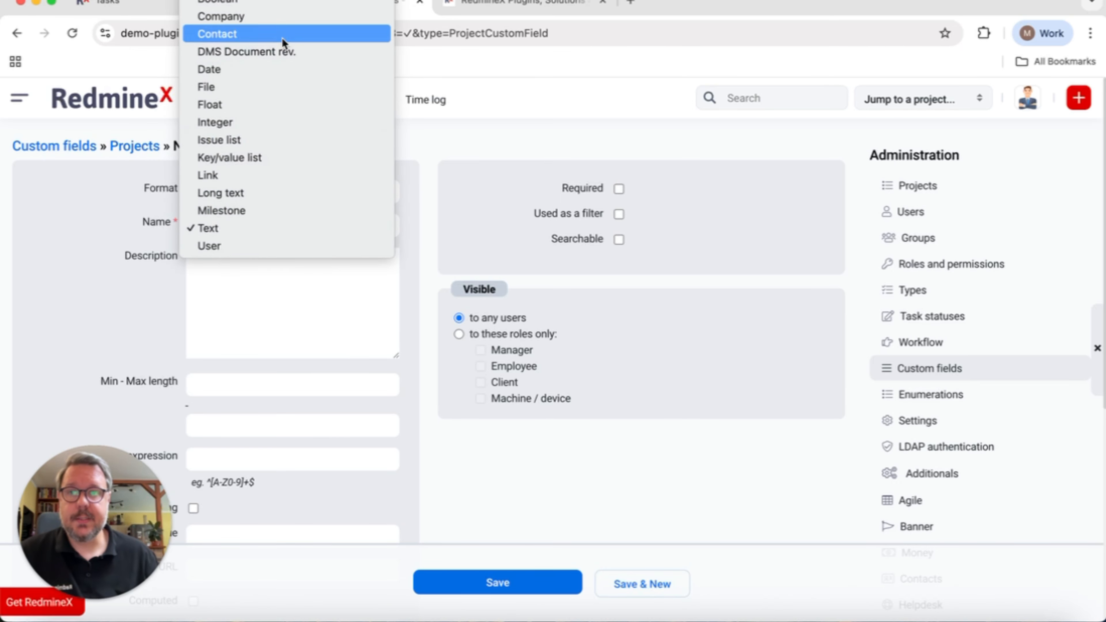
pyautogui.click(240, 34)
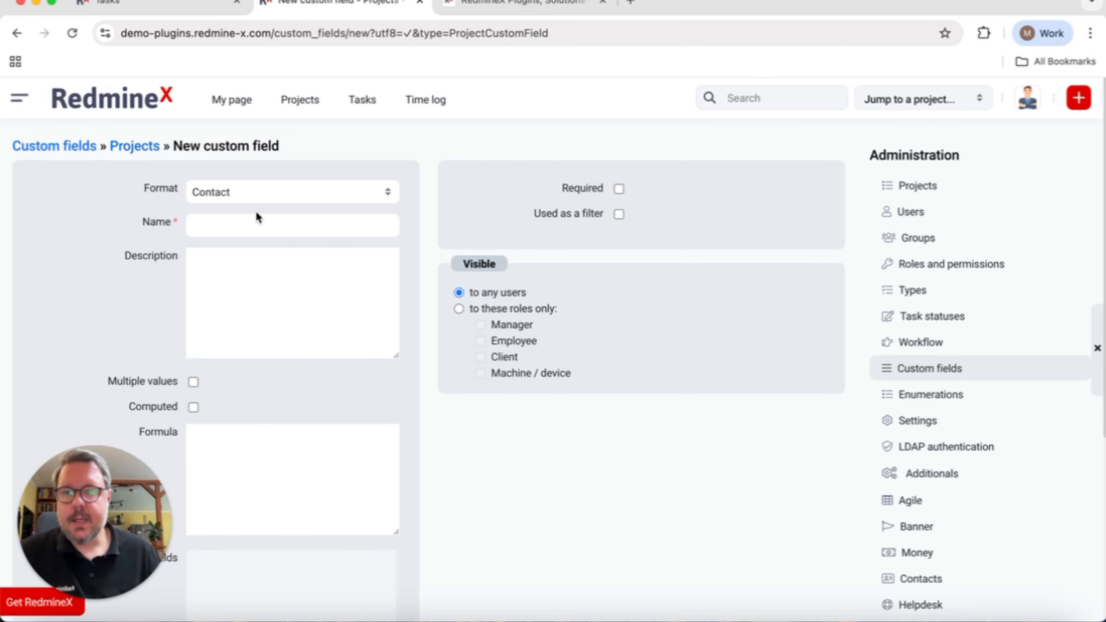
# Step: Name the project custom field "Responsbile person", make it usable as a filter and save it
pyautogui.click(249, 225)
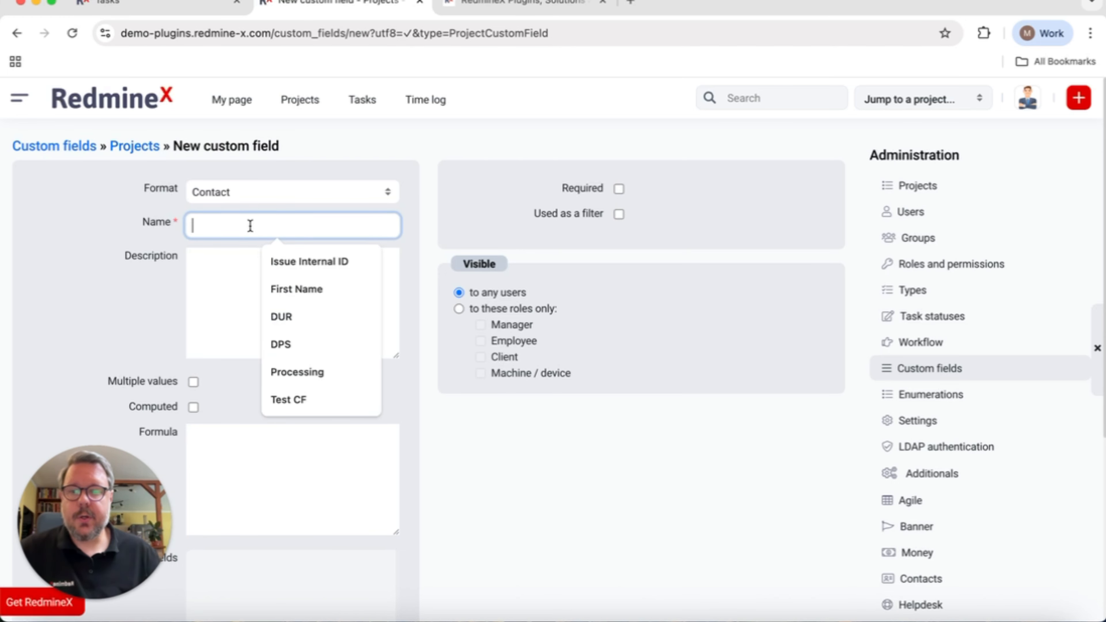
pyautogui.write('Responsbile person')
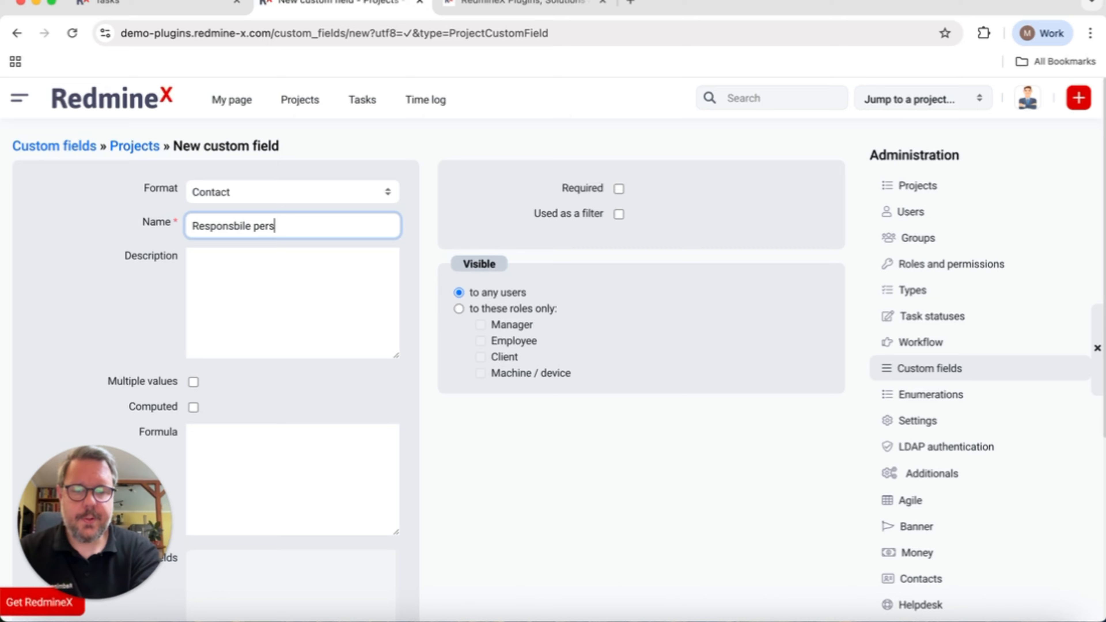
pyautogui.click(443, 443)
pyautogui.scroll(-6, 254, 467)
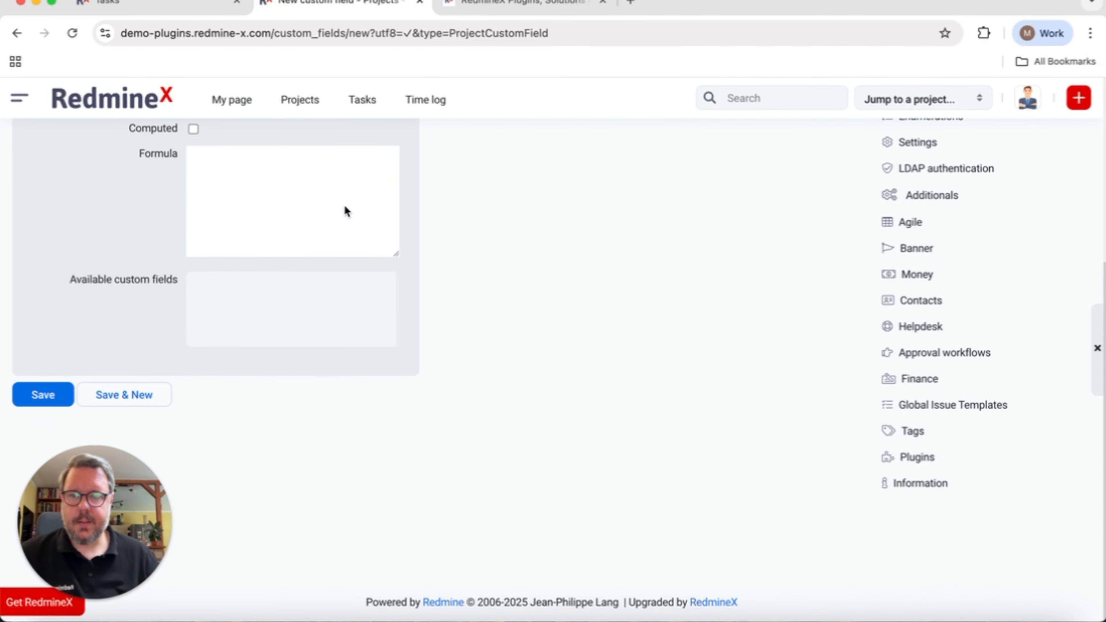
pyautogui.scroll(6, 497, 388)
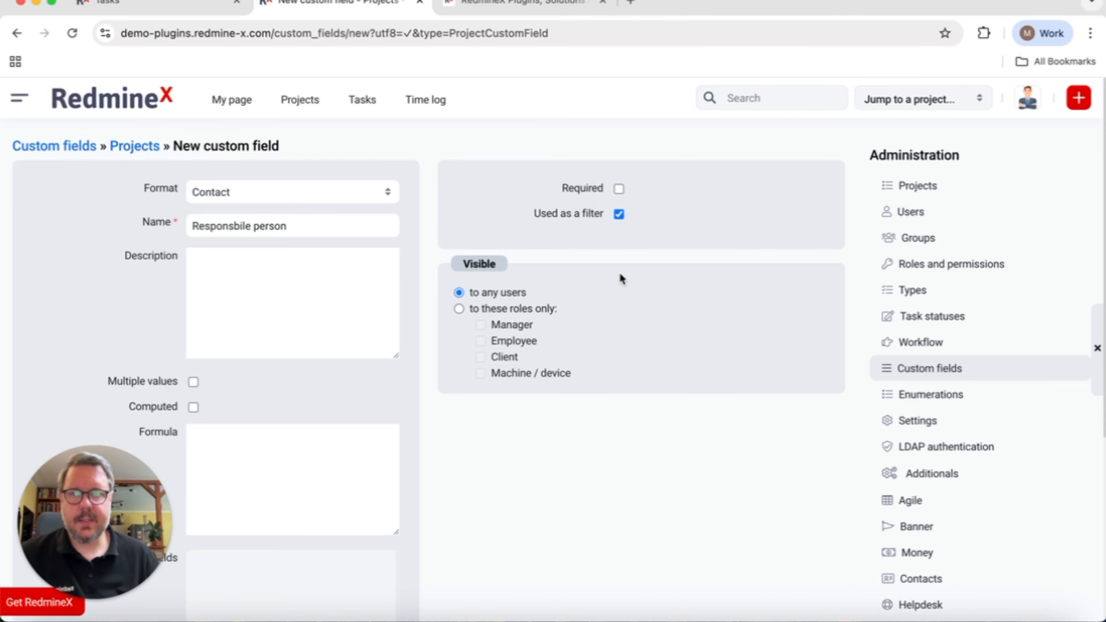
pyautogui.scroll(-5, 619, 272)
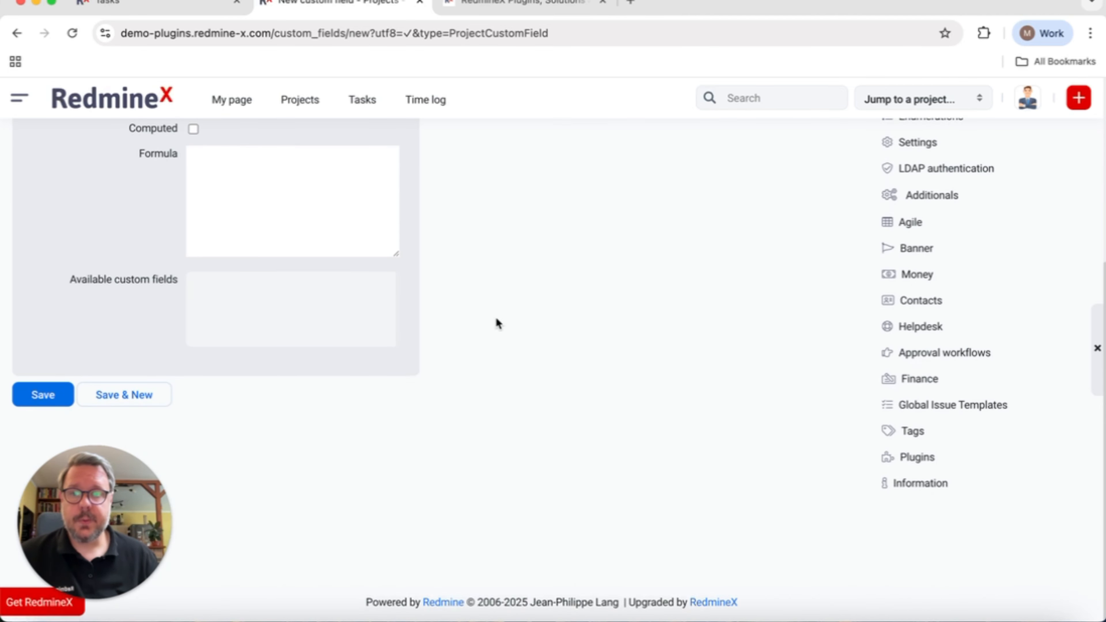
pyautogui.click(60, 399)
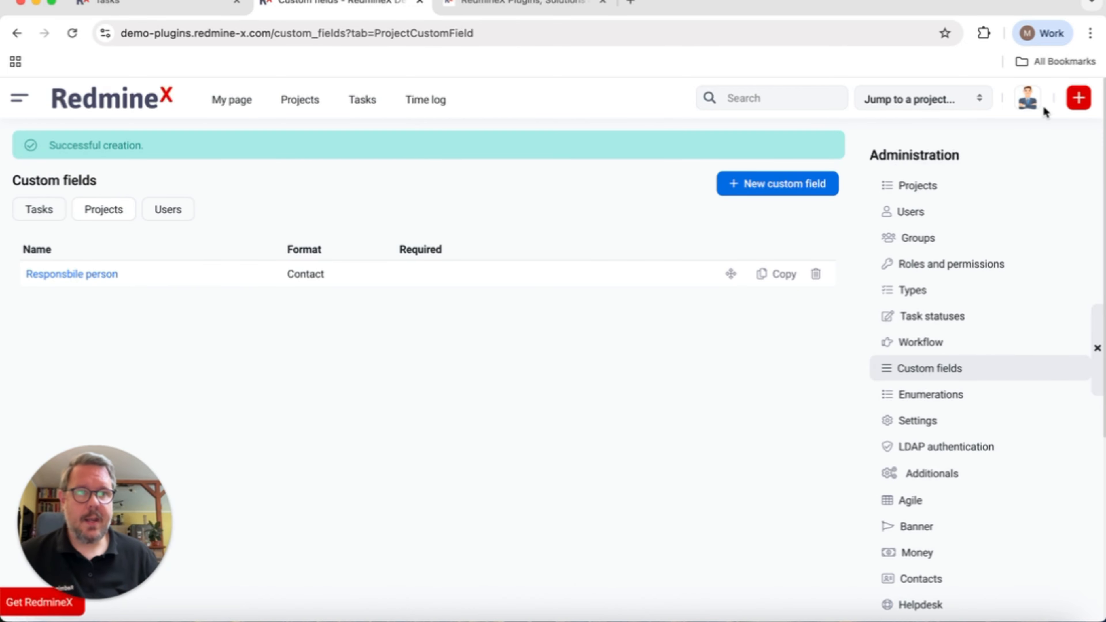
# Step: Start a new project and show the contacts offered in its Responsbile person field
pyautogui.click(1078, 98)
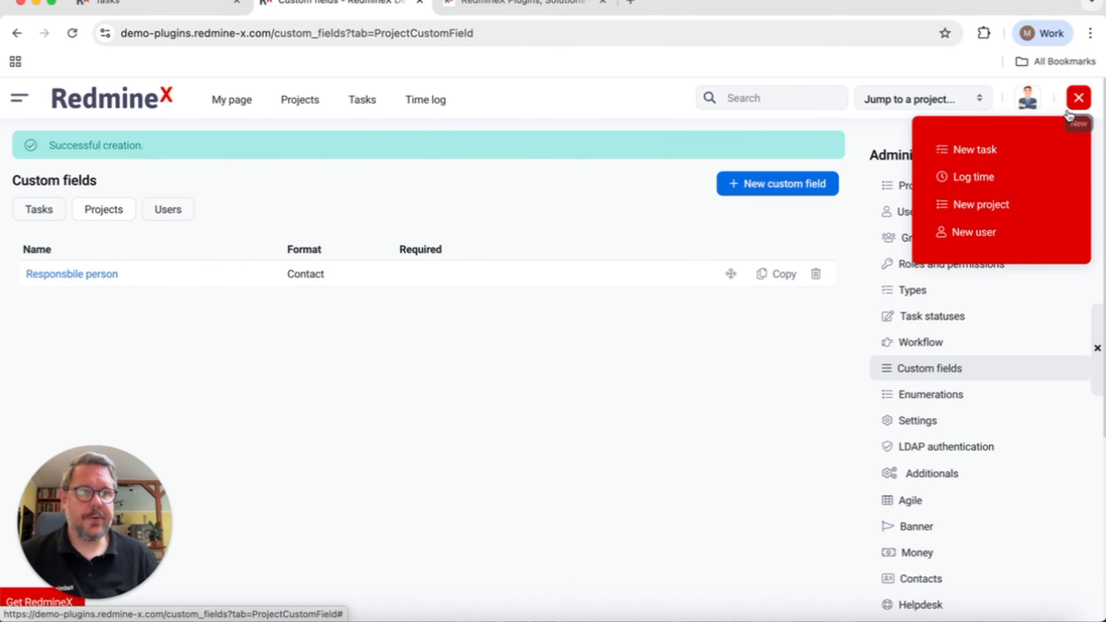
pyautogui.click(1008, 215)
pyautogui.scroll(-5, 194, 273)
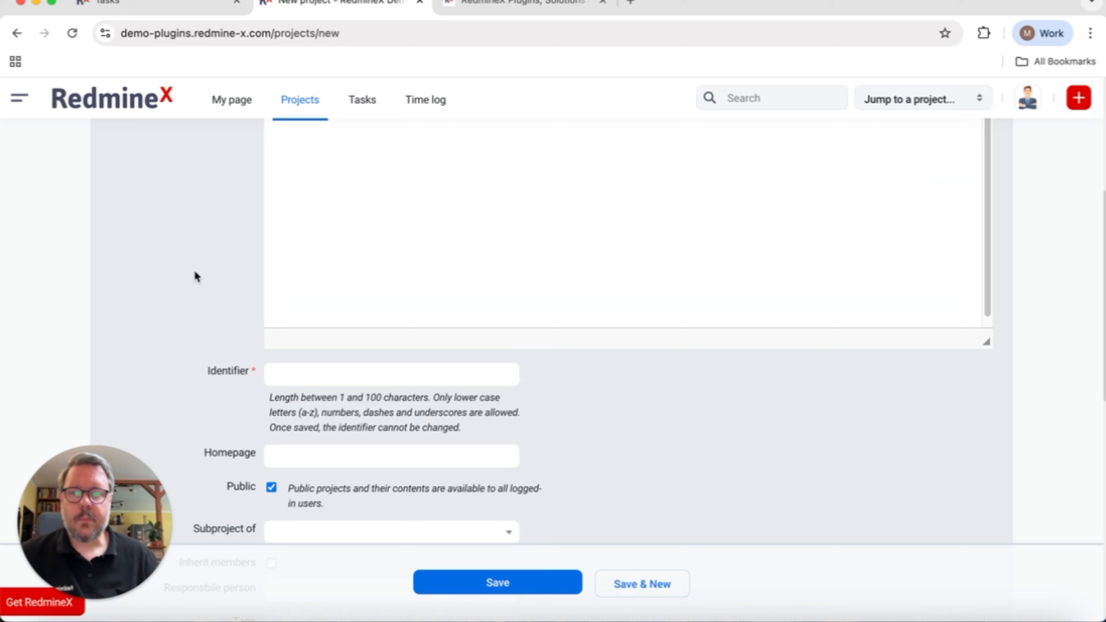
pyautogui.scroll(-5, 194, 270)
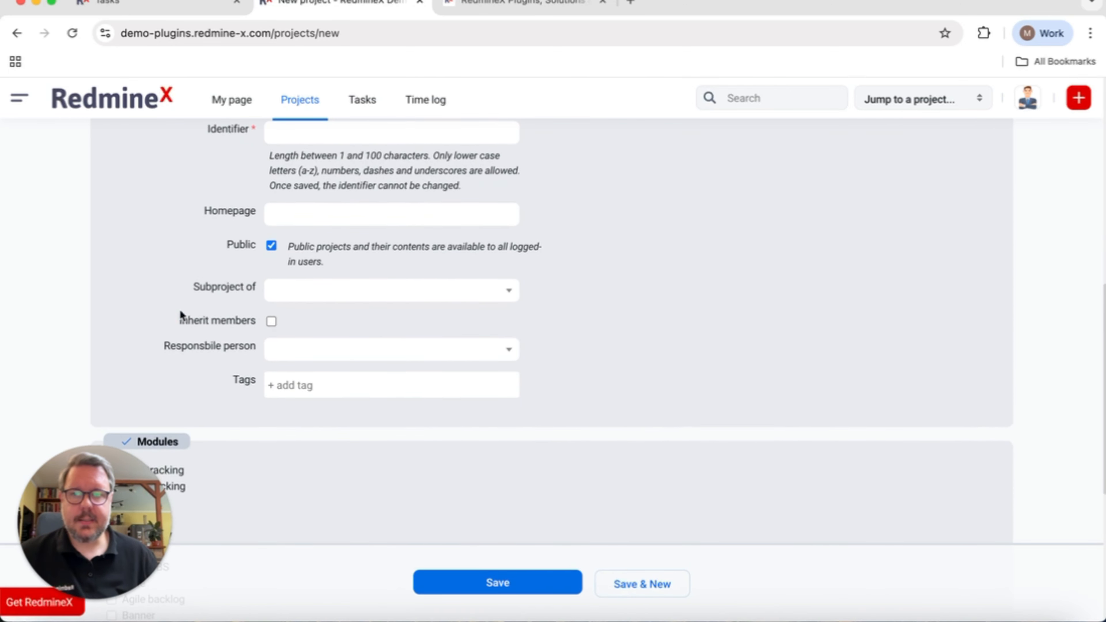
pyautogui.click(305, 354)
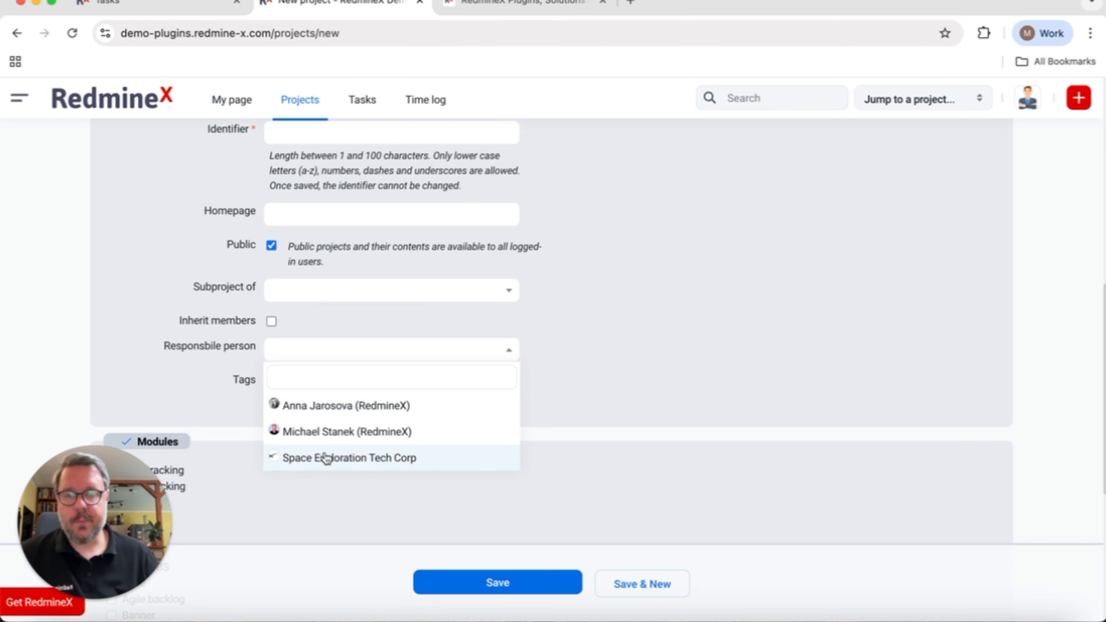
# Step: Open the Contacts list in a separate browser tab to compare it with the offered choices, and close that tab
pyautogui.click(21, 97)
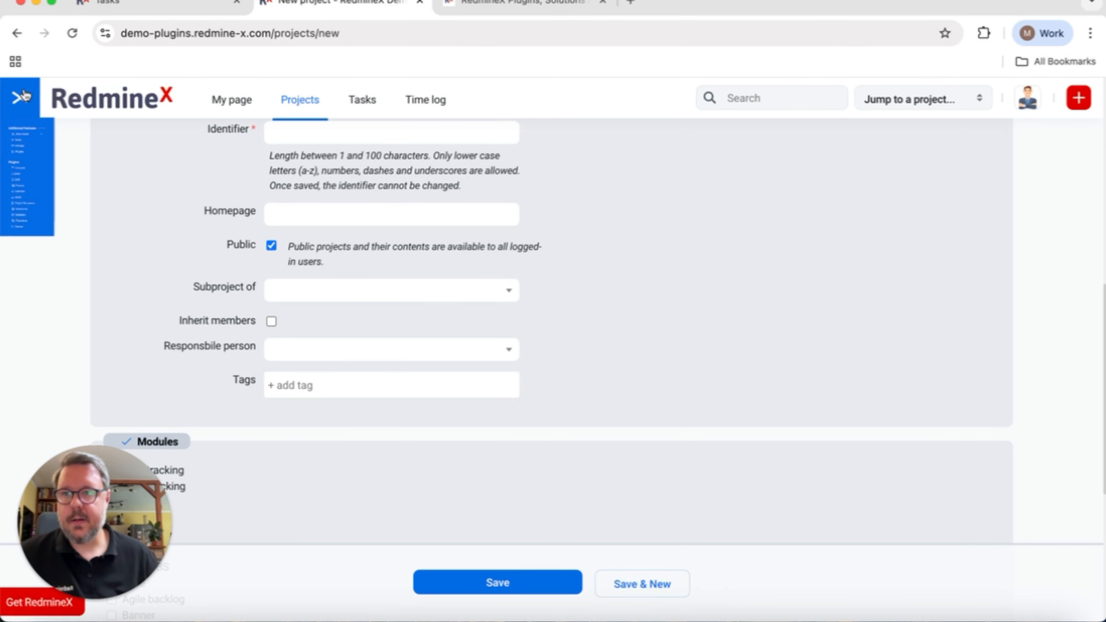
pyautogui.scroll(-3, 135, 392)
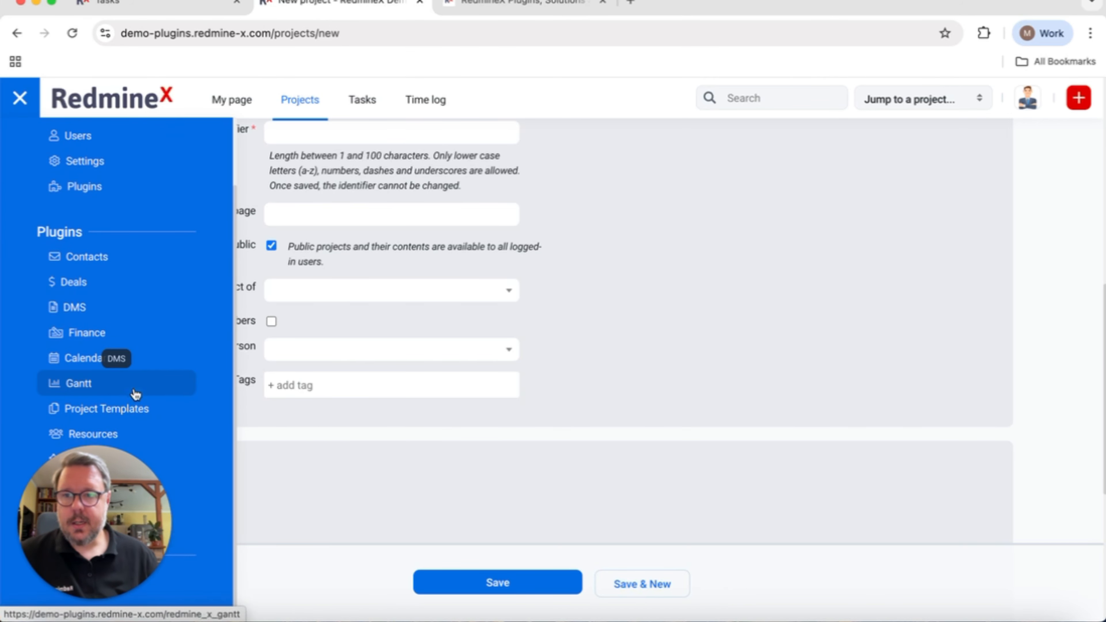
pyautogui.rightClick(112, 257)
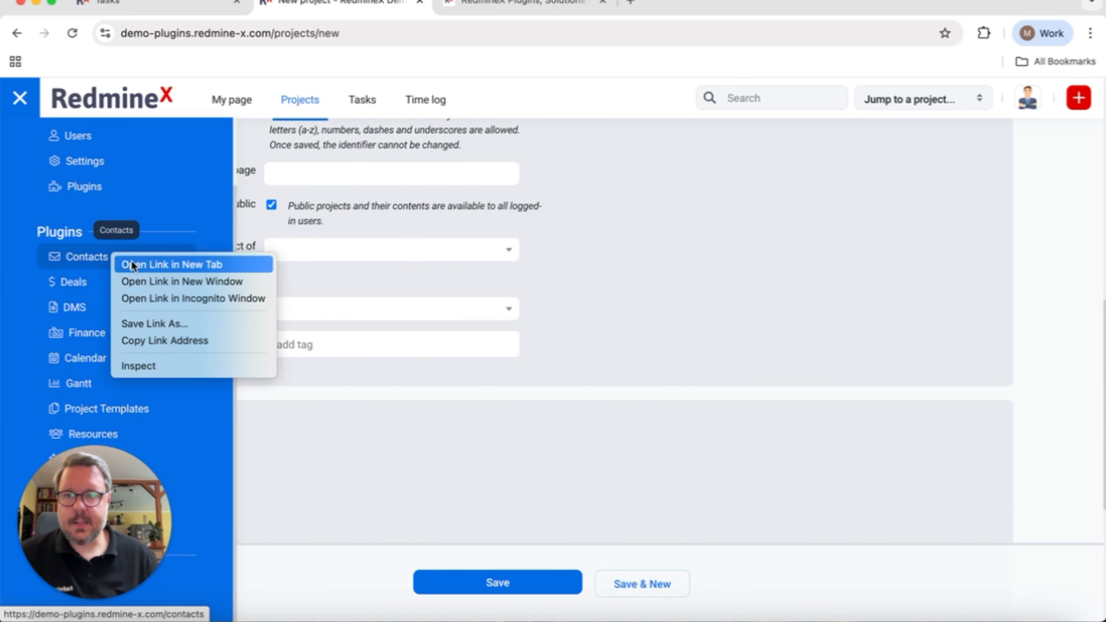
pyautogui.click(132, 261)
pyautogui.click(606, 225)
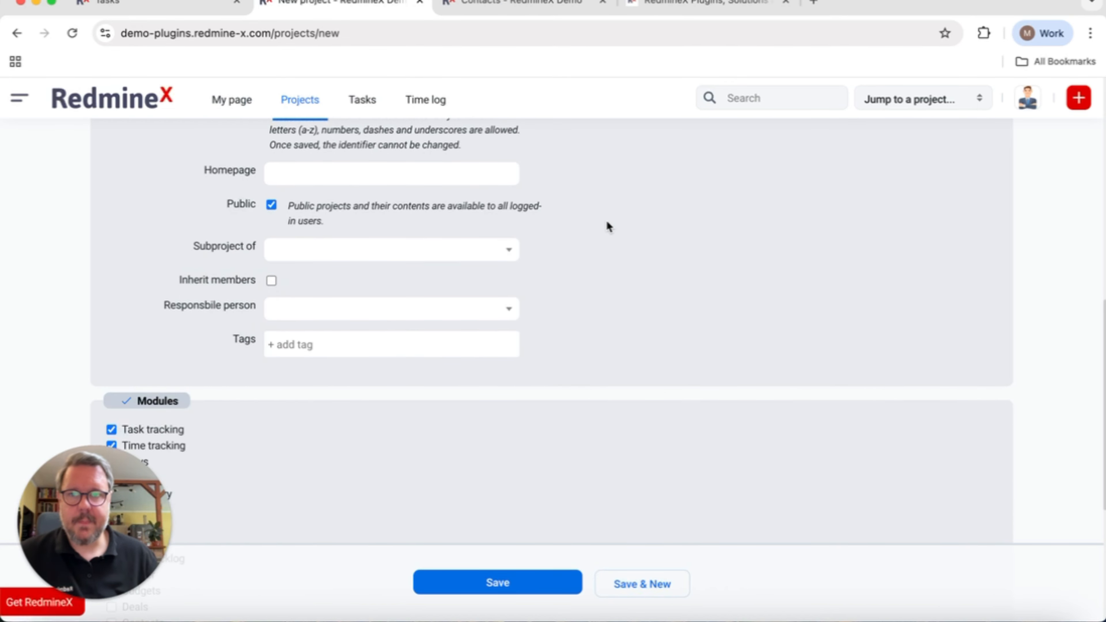
pyautogui.click(510, 8)
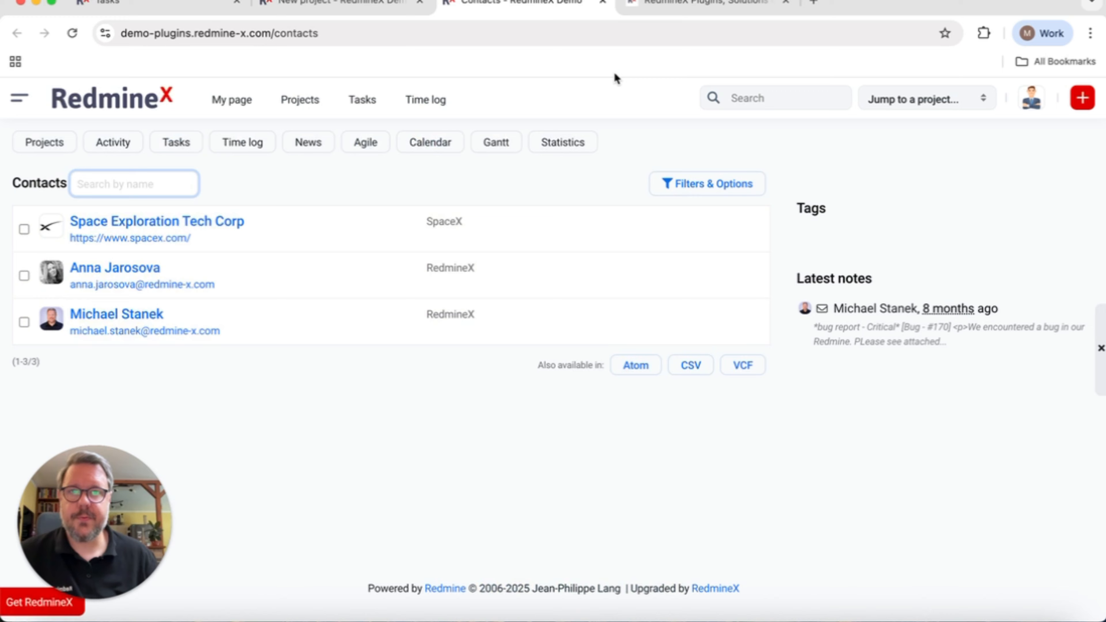
pyautogui.click(603, 2)
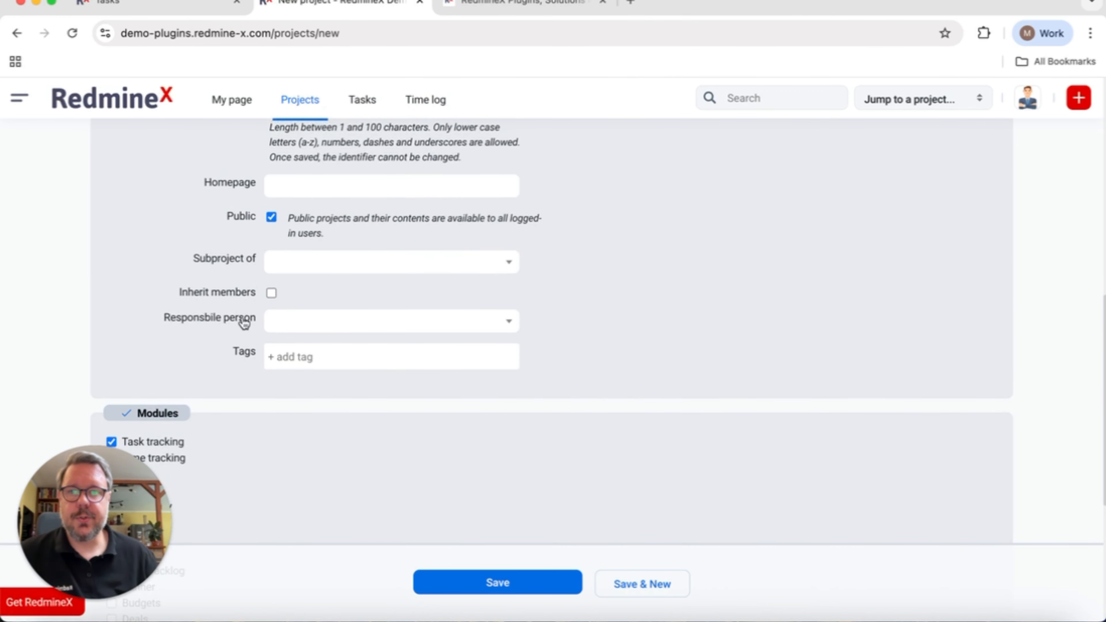
# Step: Select the first listed contact as the Responsbile person and name the new project "HR project"
pyautogui.click(297, 329)
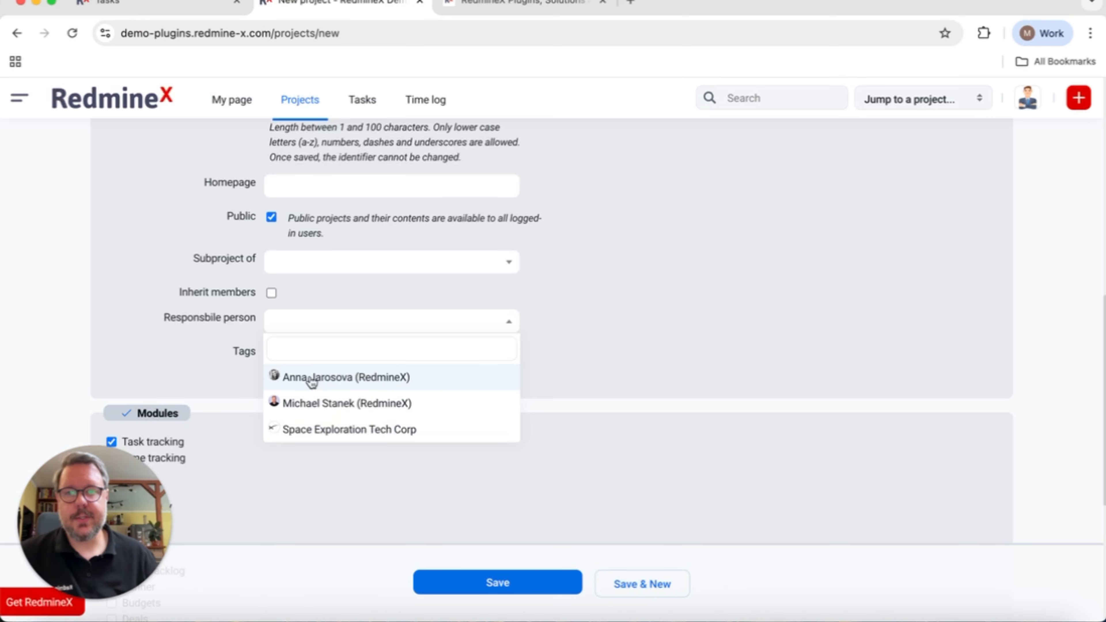
pyautogui.click(356, 377)
pyautogui.scroll(3, 628, 334)
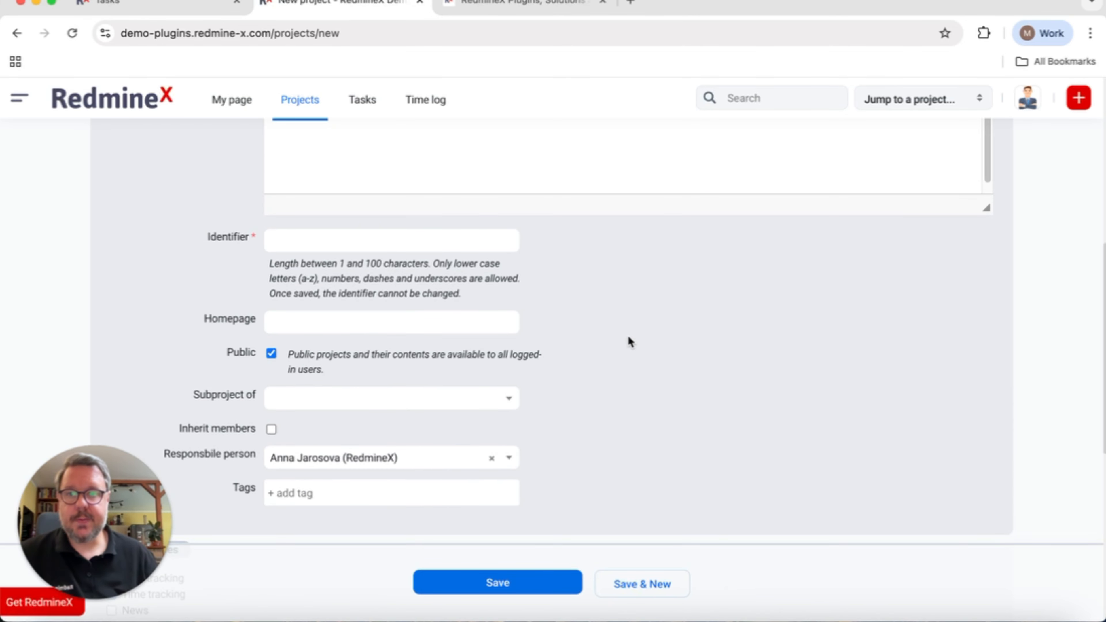
pyautogui.scroll(9, 231, 264)
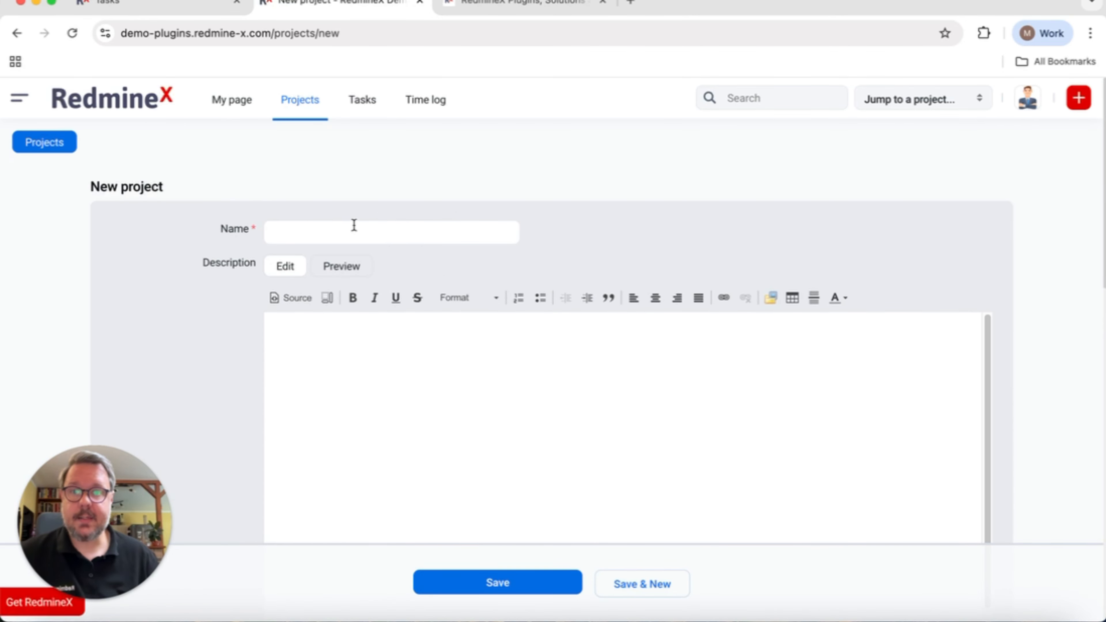
pyautogui.click(354, 225)
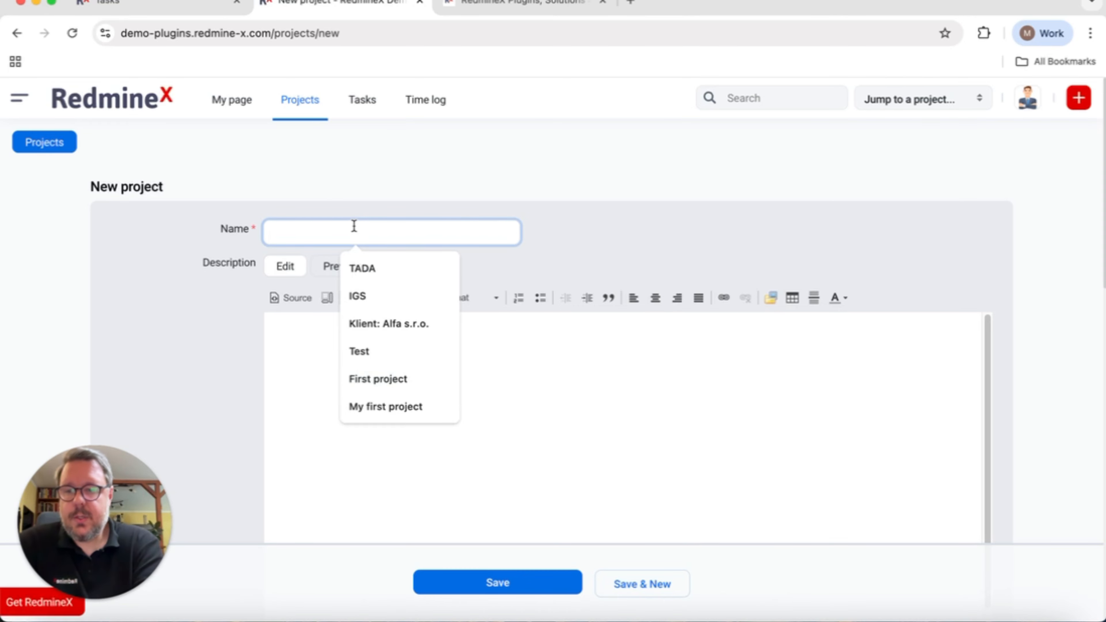
pyautogui.write('HR pro')
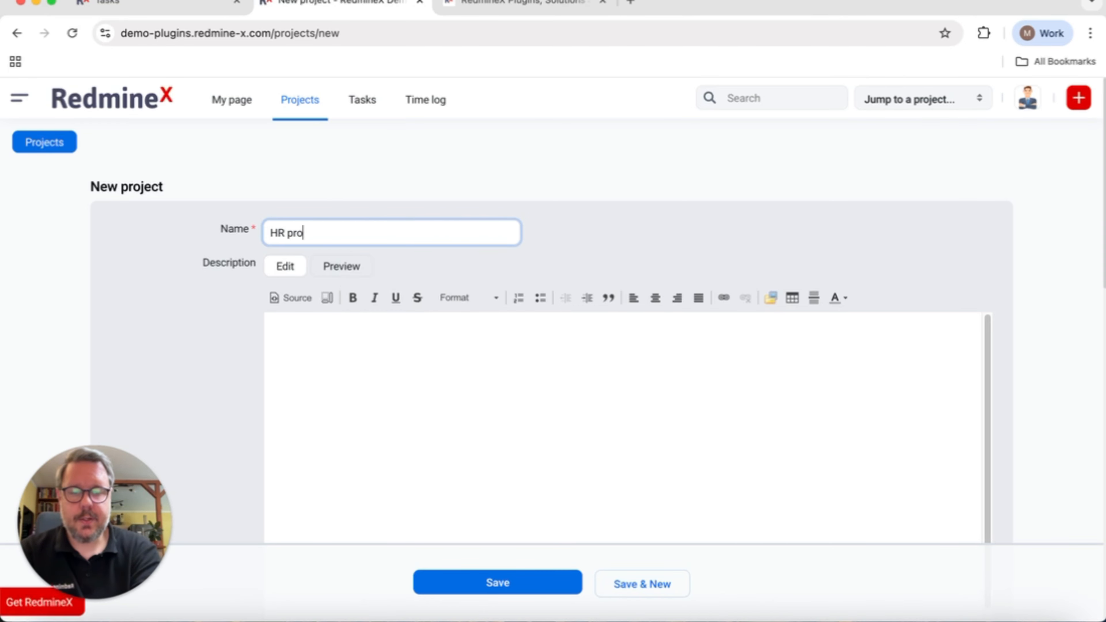
pyautogui.write('ject')
# Step: Make the HR project non-public, add the tag "hr" and save the project
pyautogui.scroll(-1, 352, 225)
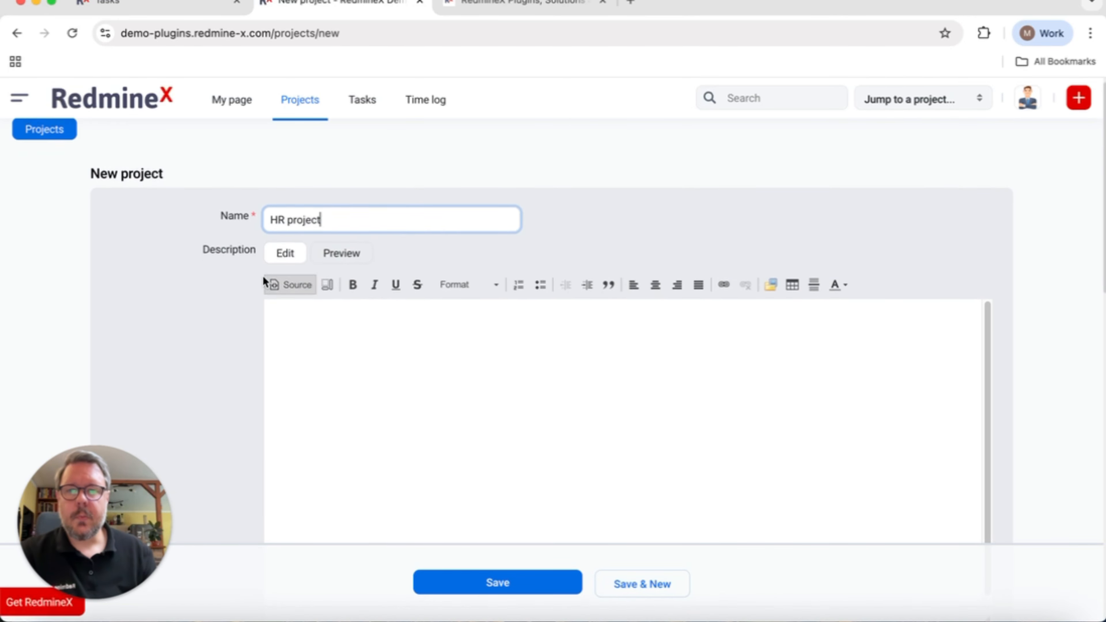
pyautogui.scroll(-10, 207, 288)
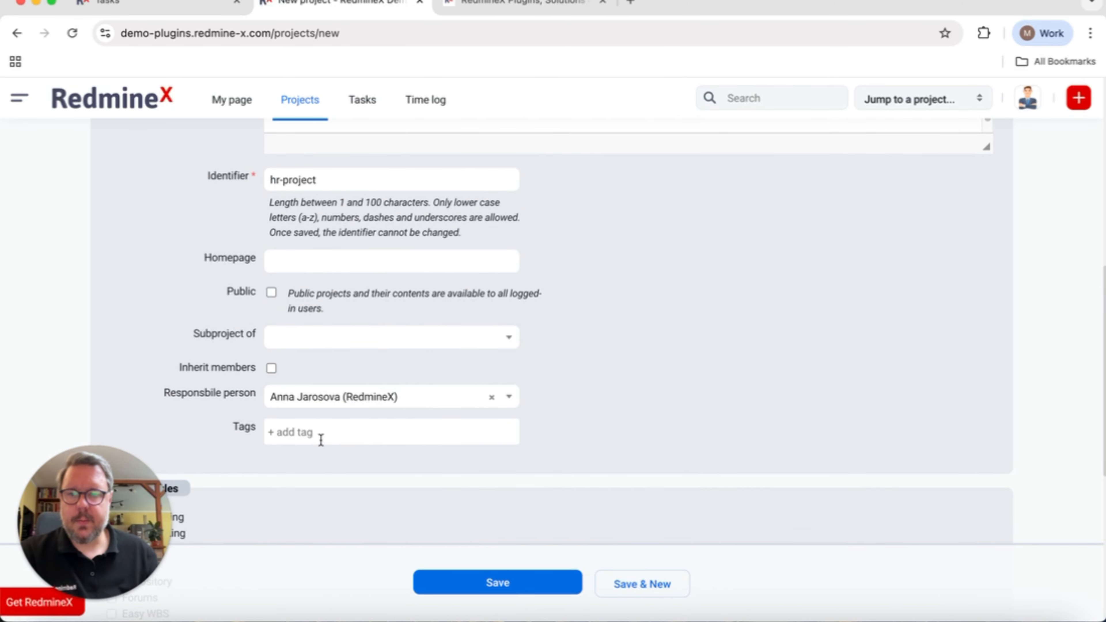
pyautogui.scroll(-1, 529, 367)
pyautogui.click(468, 377)
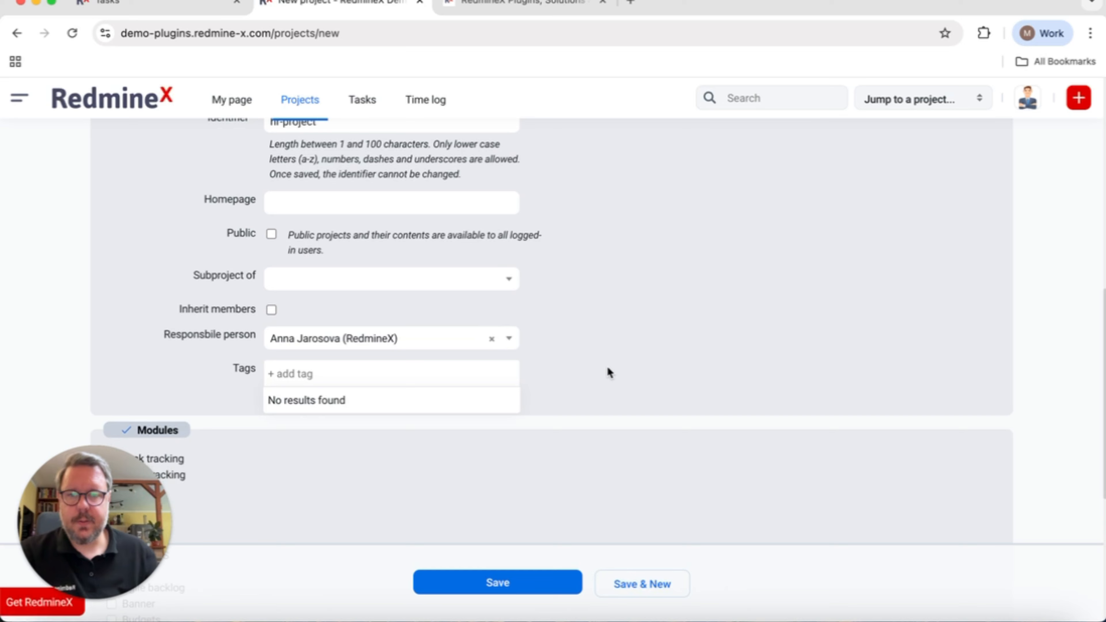
pyautogui.write('hr')
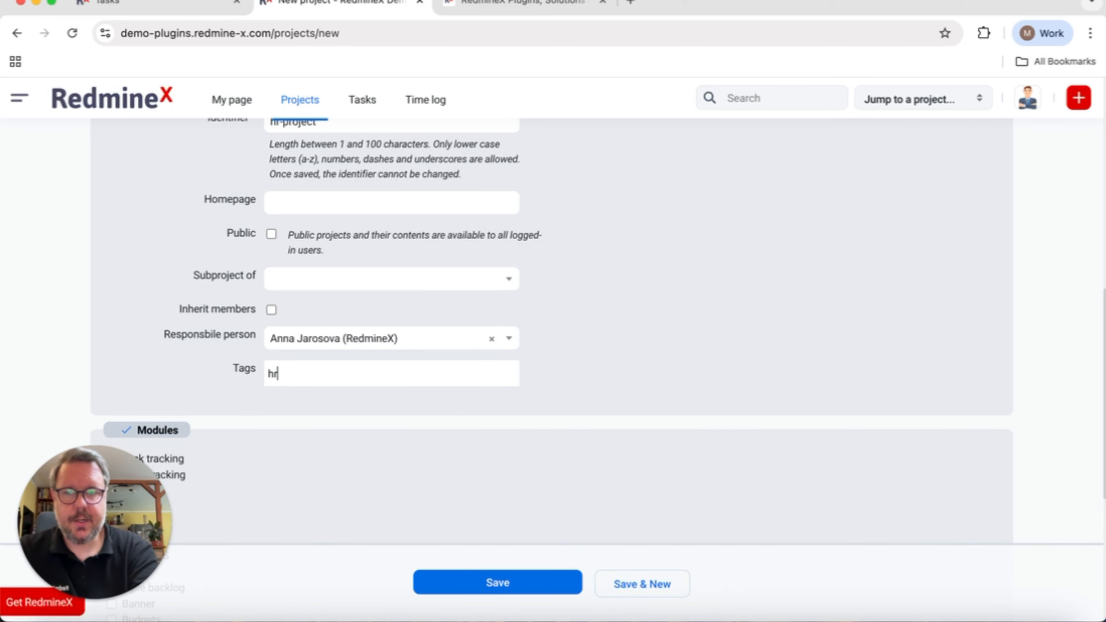
pyautogui.click(507, 403)
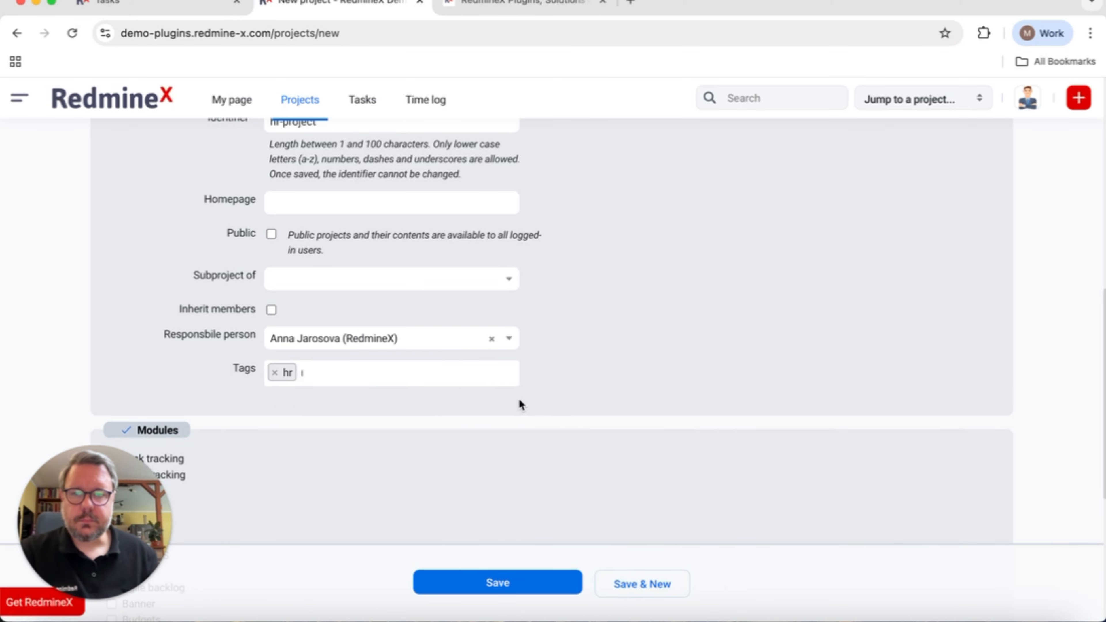
pyautogui.scroll(-5, 657, 392)
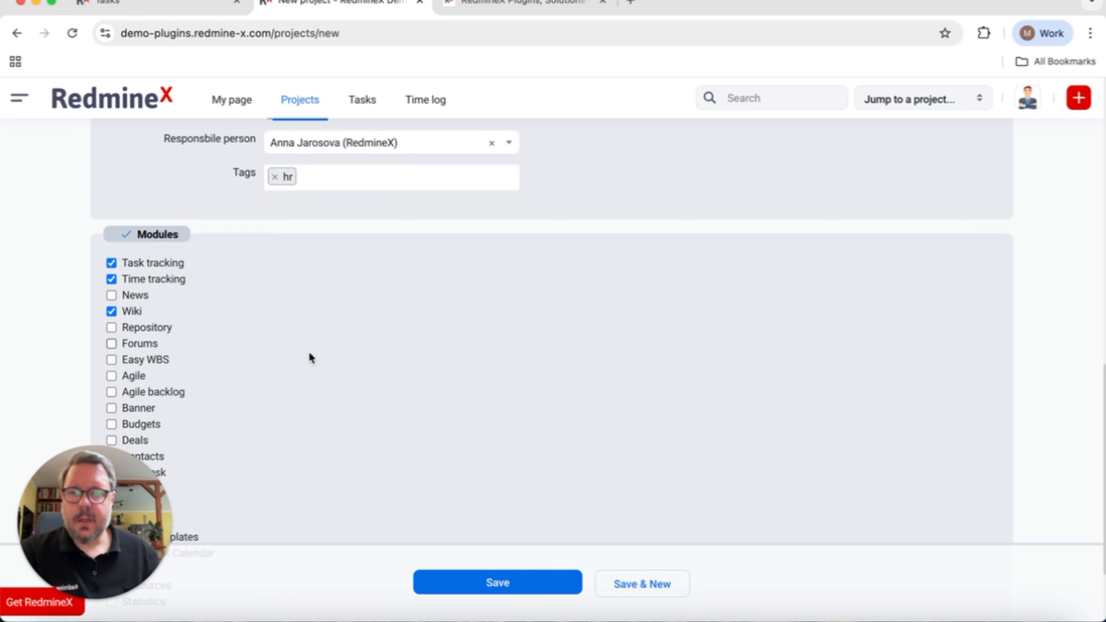
pyautogui.click(520, 582)
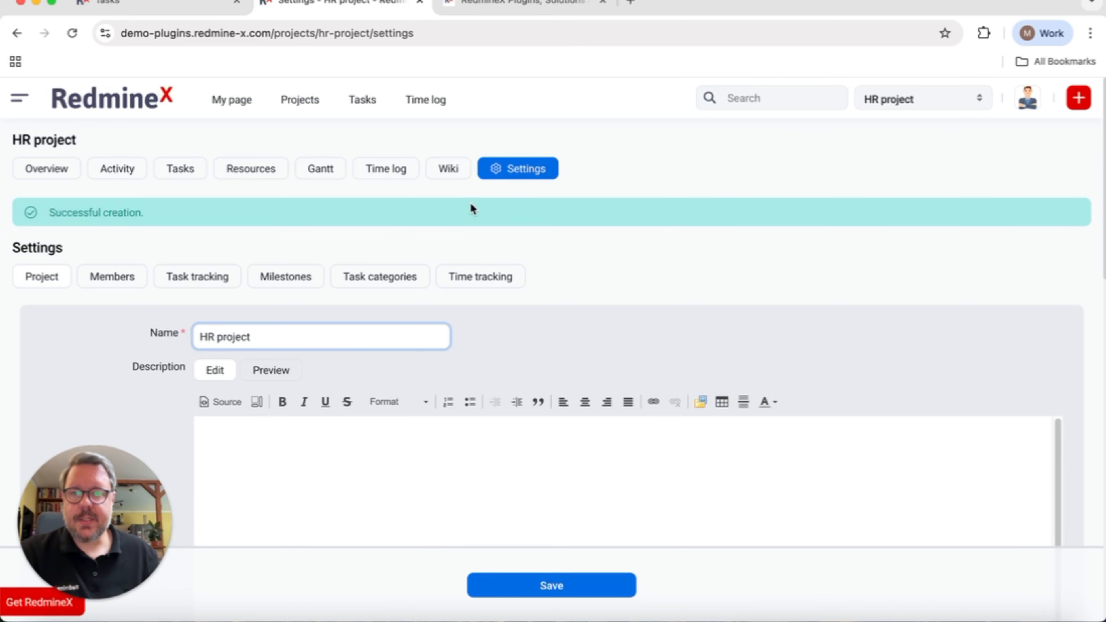
# Step: Check the Responsbile person and Tags values in the newly created project's settings
pyautogui.scroll(-4, 473, 210)
pyautogui.scroll(-8, 137, 246)
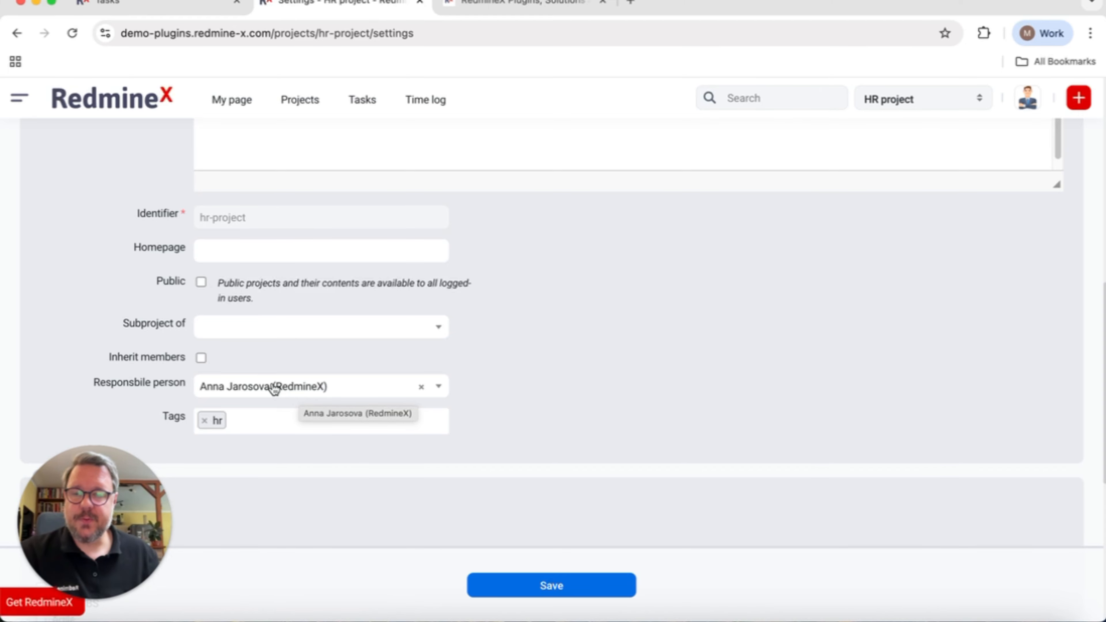
pyautogui.scroll(12, 270, 388)
# Step: Open the project list and add a Responsbile person filter to it
pyautogui.click(319, 99)
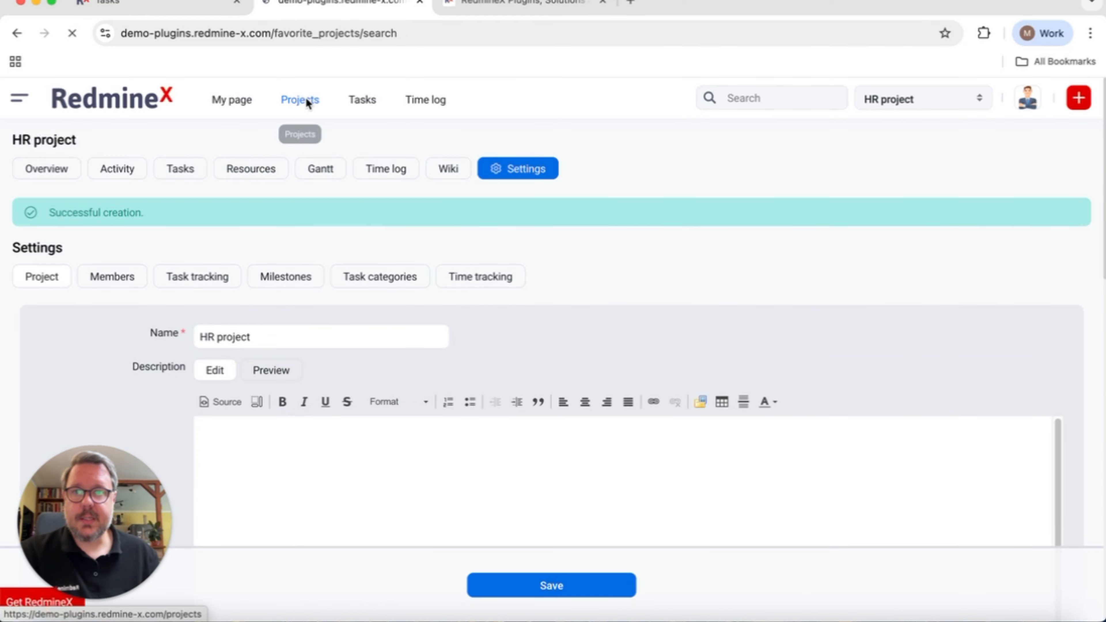
pyautogui.click(696, 186)
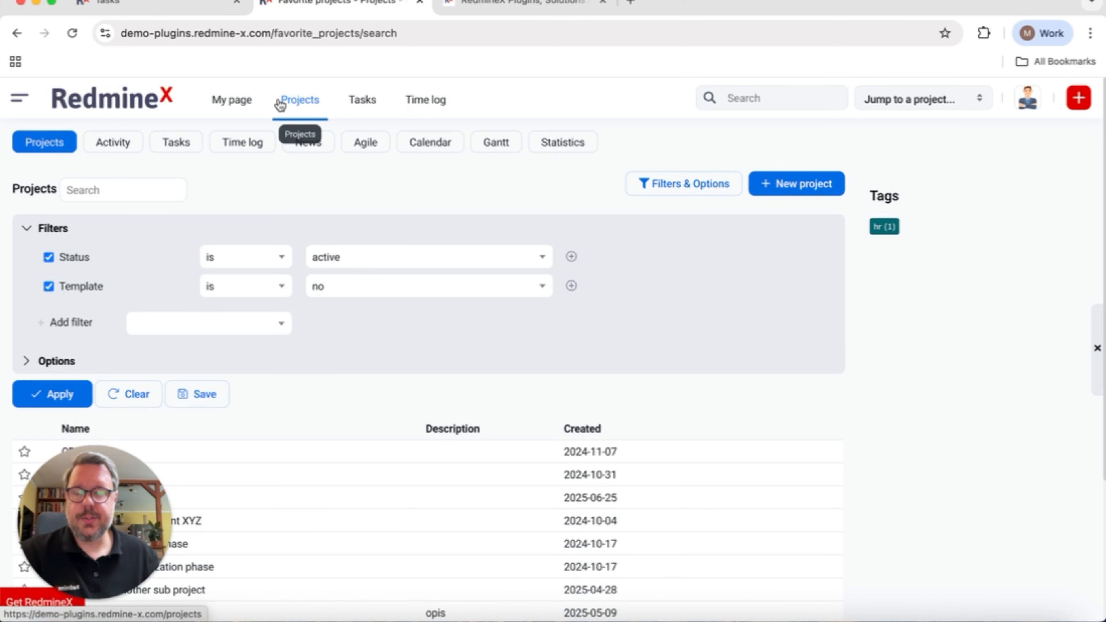
pyautogui.click(191, 333)
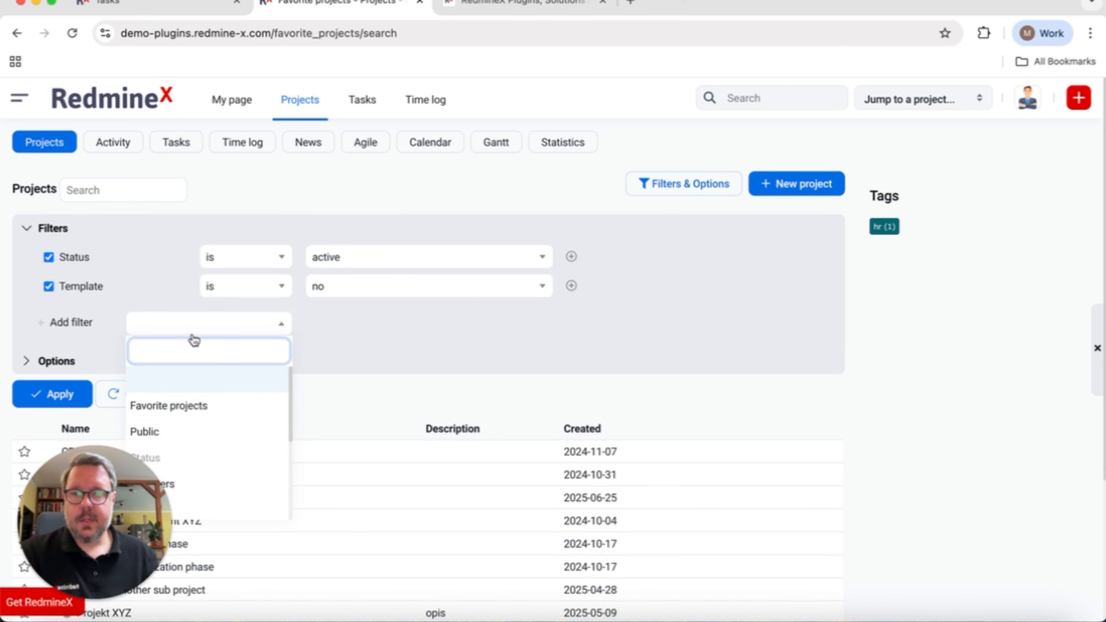
pyautogui.write('res')
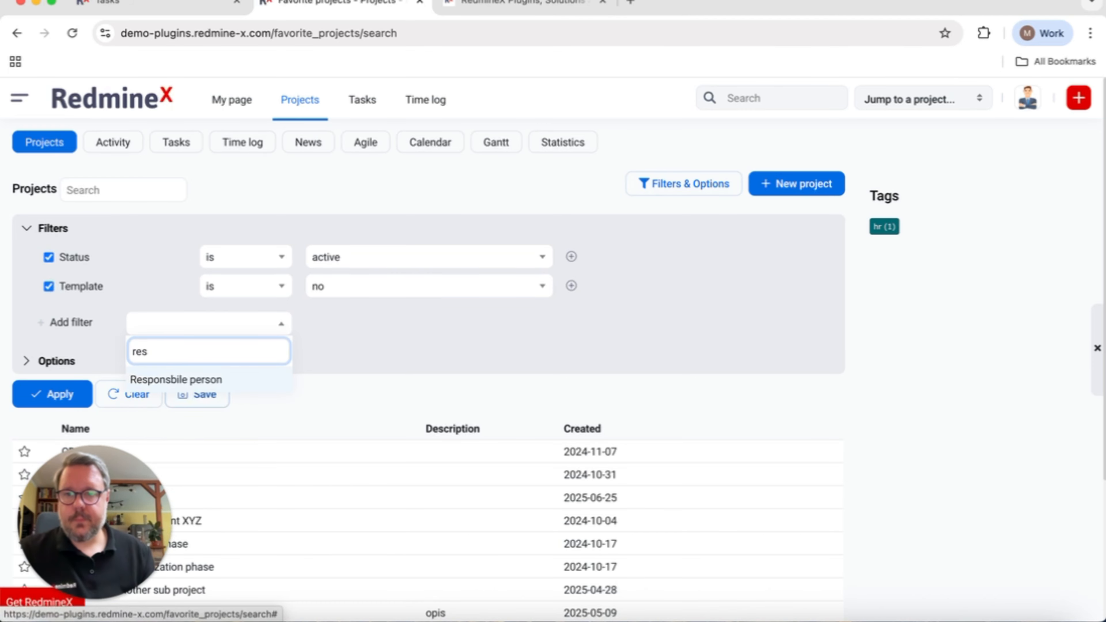
pyautogui.click(221, 380)
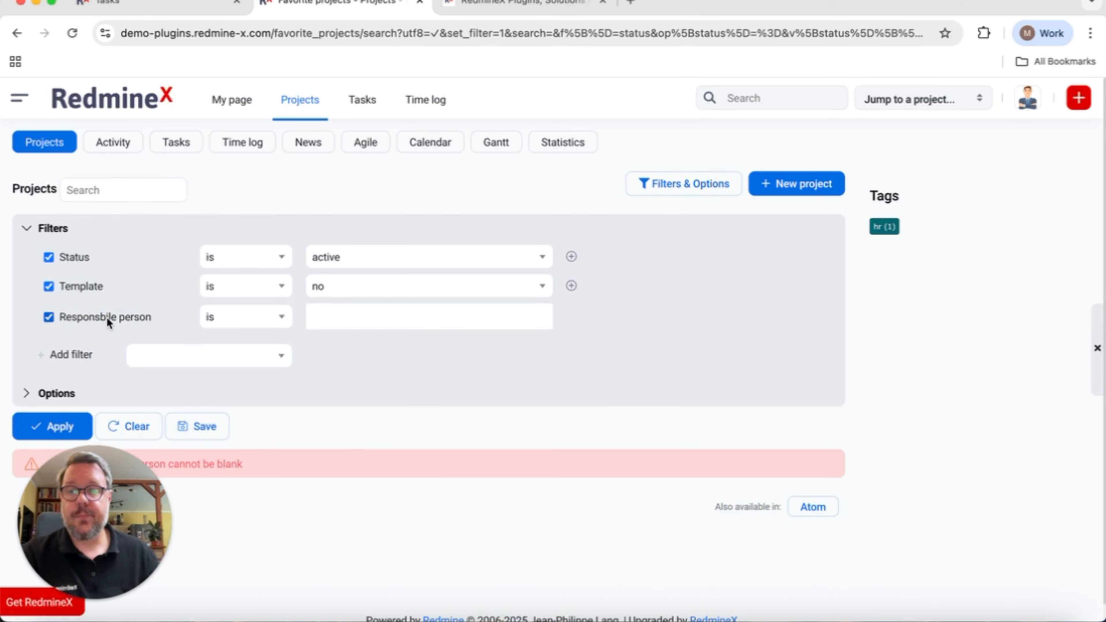
# Step: Try to choose a contact for the Responsbile person filter and clear all project list filters
pyautogui.click(364, 317)
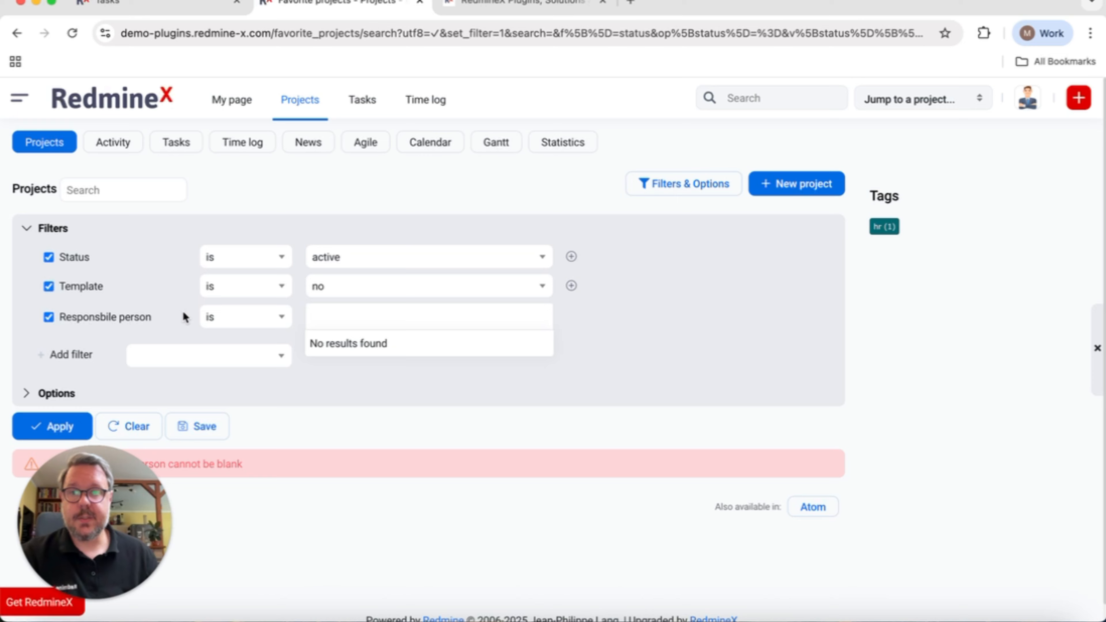
pyautogui.click(232, 318)
pyautogui.click(428, 361)
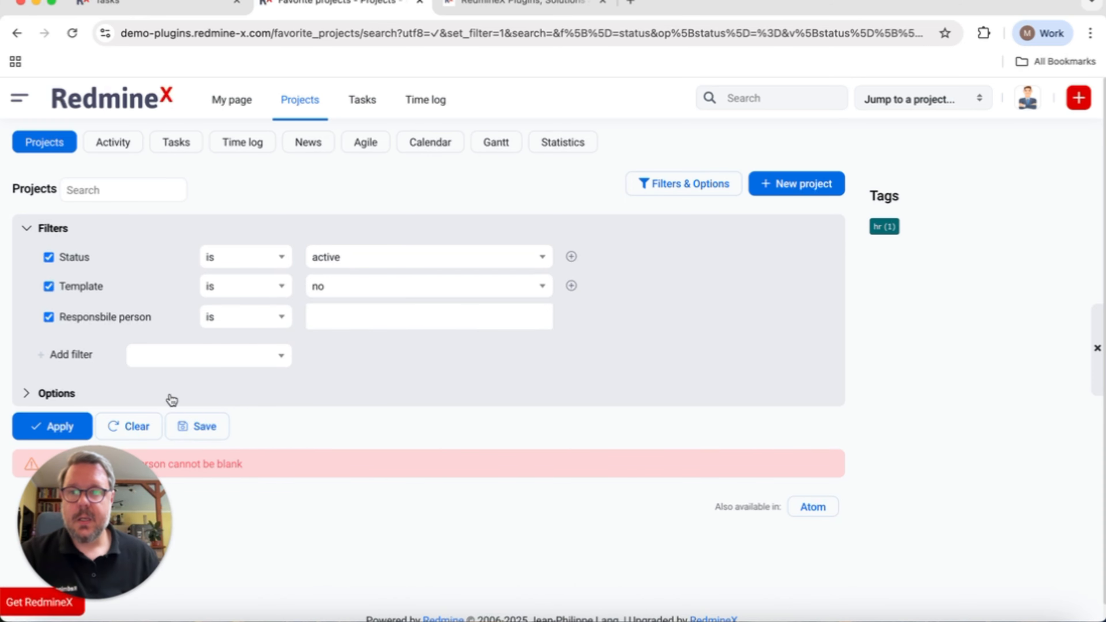
pyautogui.click(52, 230)
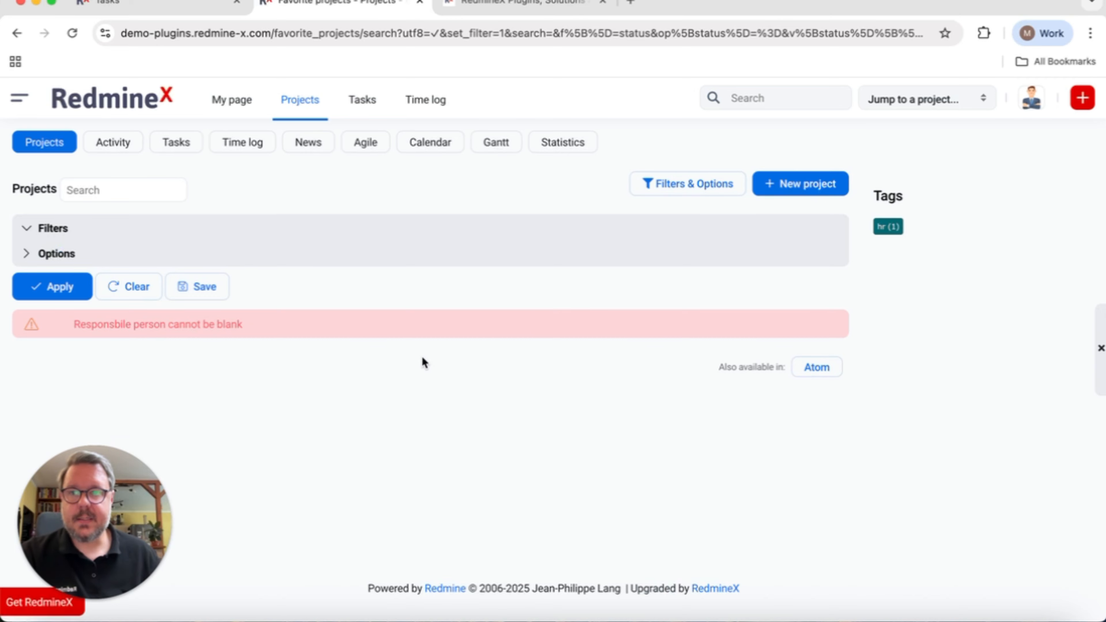
pyautogui.click(136, 286)
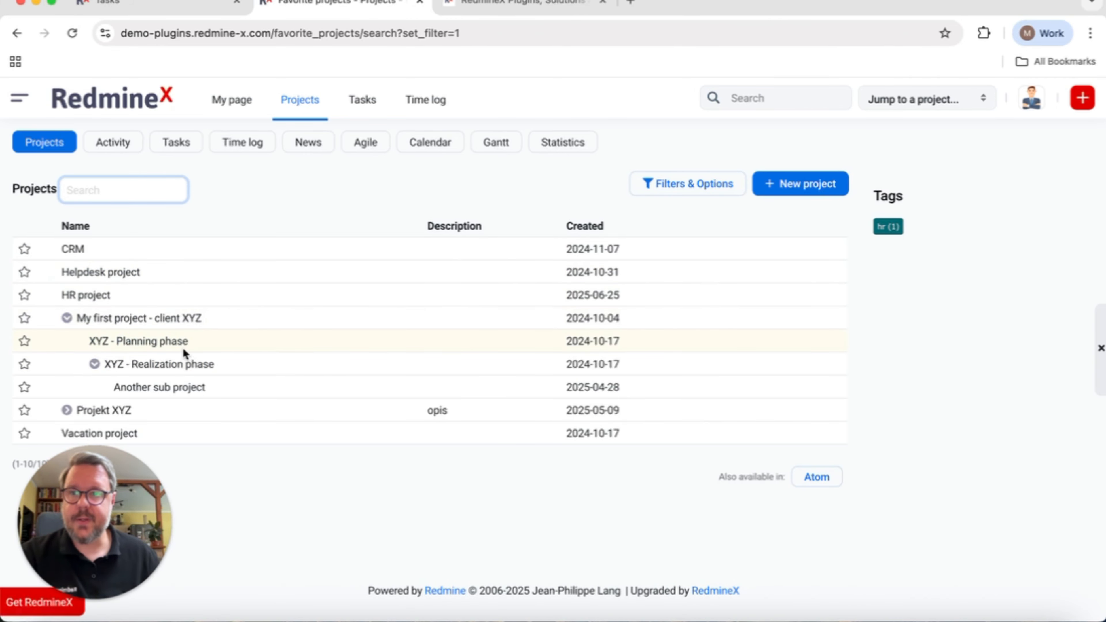
# Step: Open the HR project and review its Responsbile person value in the overview and in the project settings
pyautogui.click(85, 295)
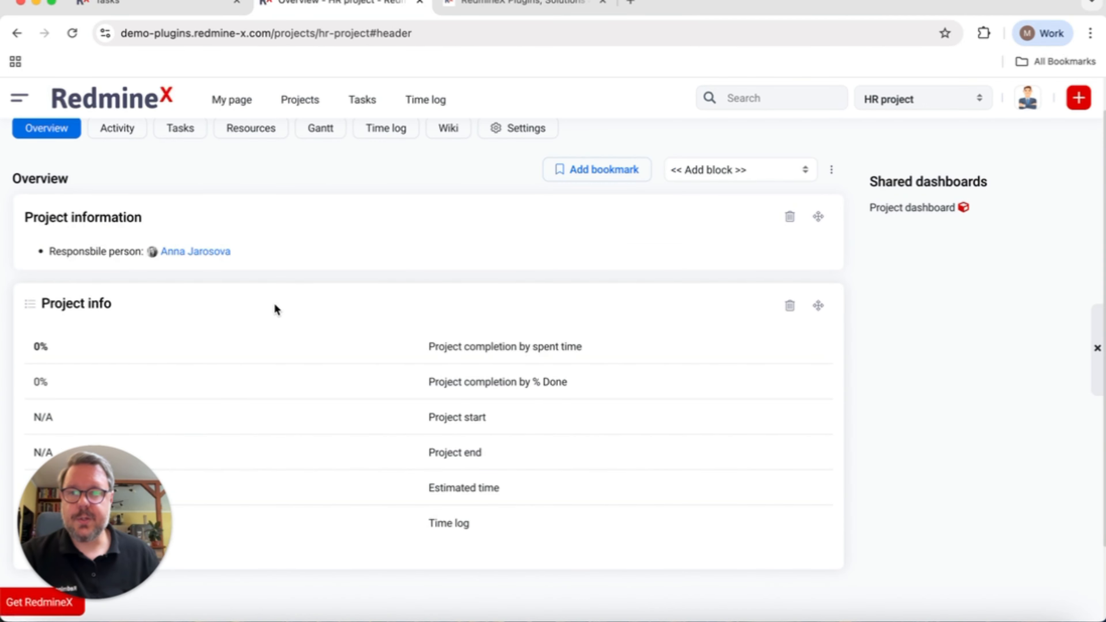
pyautogui.click(529, 133)
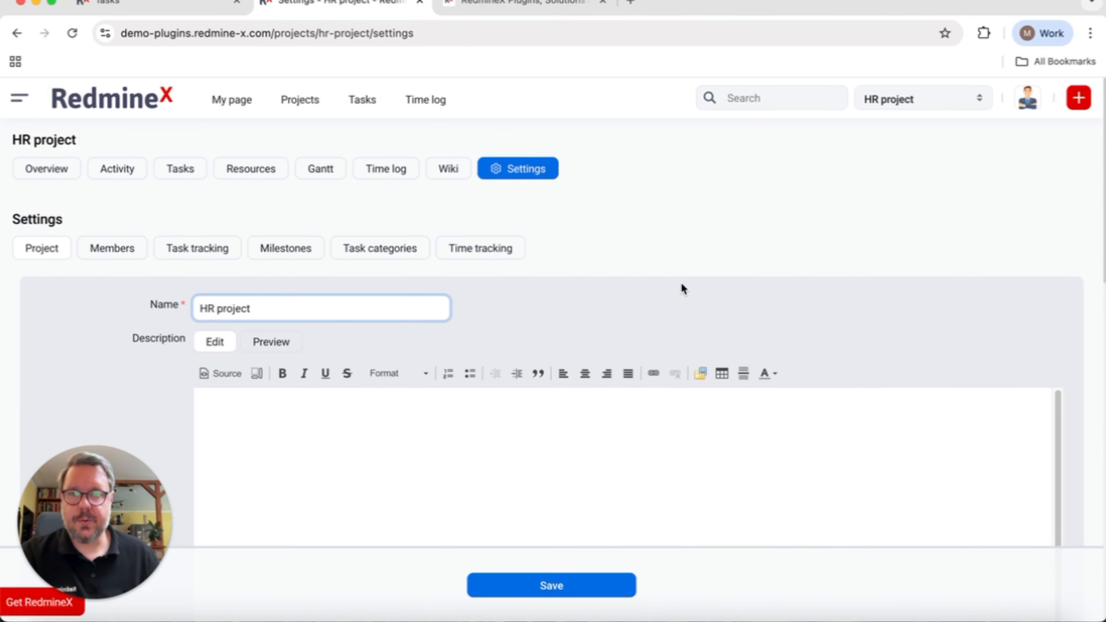
pyautogui.scroll(-5, 374, 316)
pyautogui.scroll(-7, 138, 341)
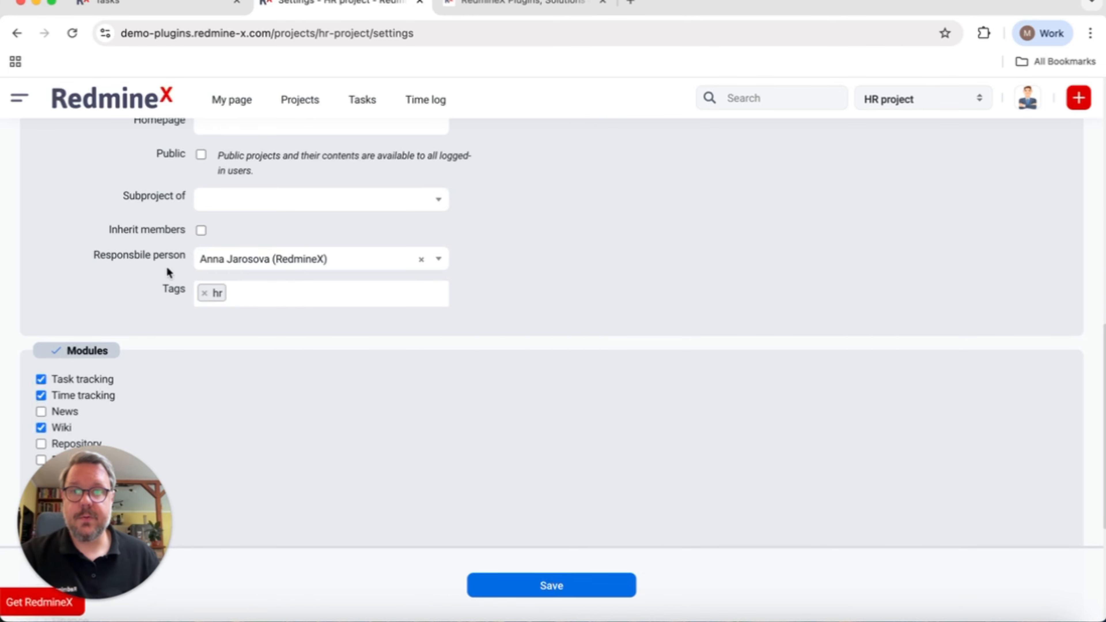
# Step: Switch to the browser tab that holds the task list
pyautogui.click(172, 9)
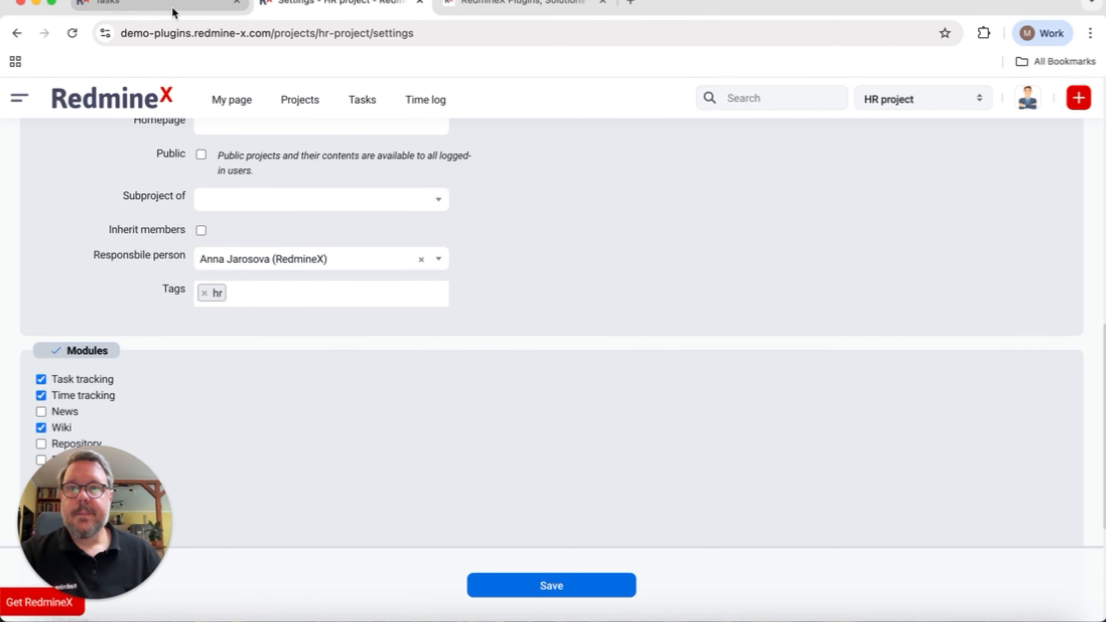